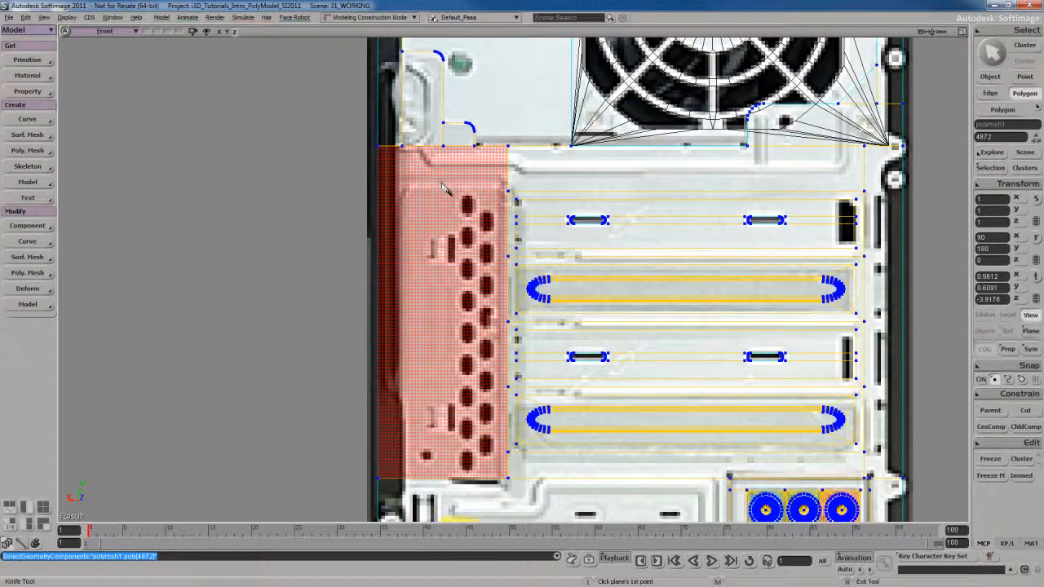
Slice the polygon at the left of the case horizontally along the reference panel's upper edge and vertically along its outer edge
{"action": "left_click", "coordinate": [443, 184]}
{"action": "middle_click_drag", "start_coordinate": [419, 240], "coordinate": [412, 199]}
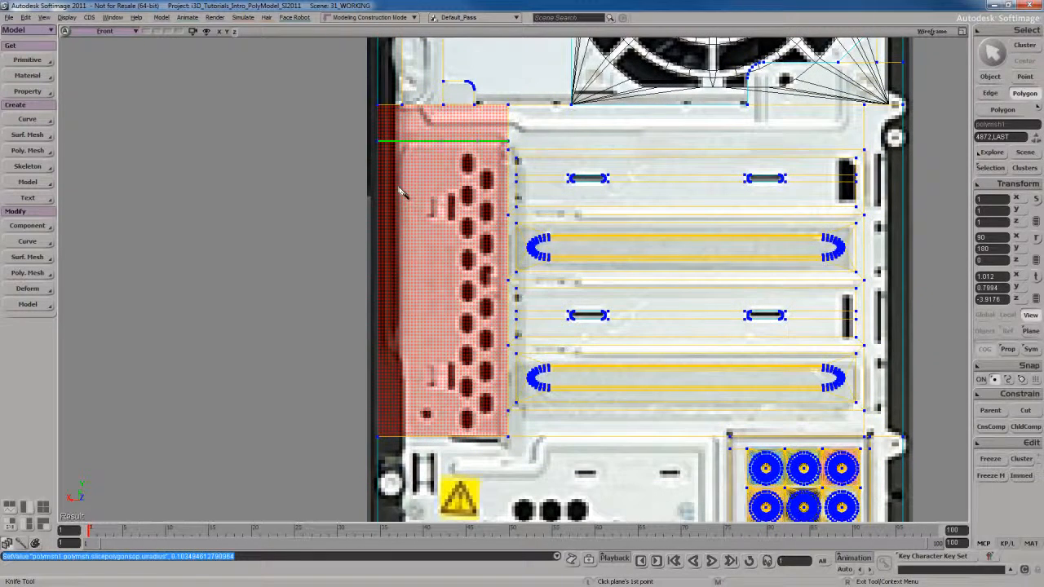
{"action": "left_click", "coordinate": [421, 241]}
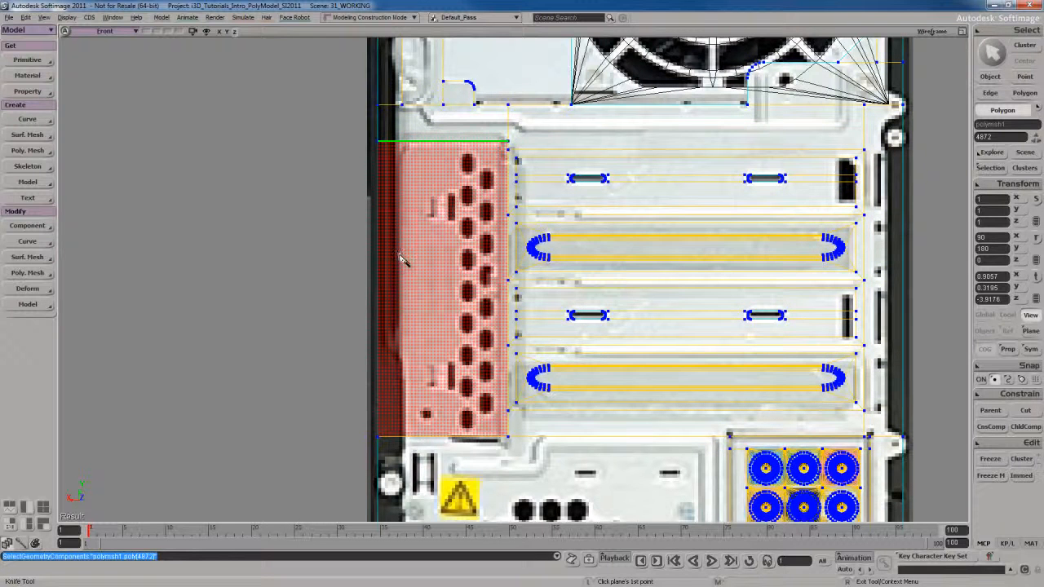
{"action": "left_click_drag", "start_coordinate": [399, 225], "coordinate": [409, 278], "text": "shift"}
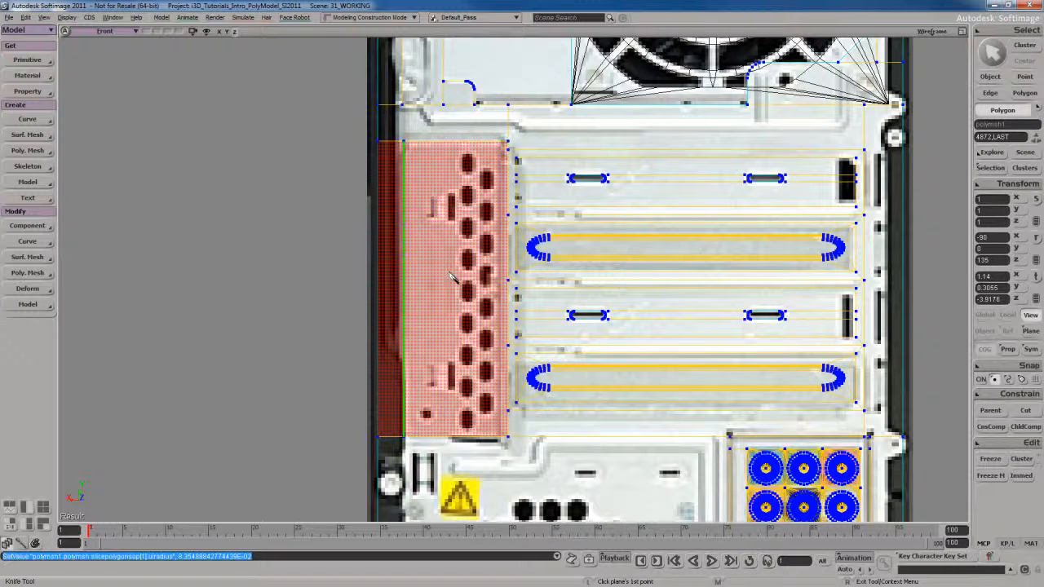
Select the newly cut panel polygon, extrude it by duplication, and pull it outward about 0.13 units along Z
{"action": "key", "text": "s"}
{"action": "left_click_drag", "start_coordinate": [449, 270], "coordinate": [448, 241]}
{"action": "key", "text": "s"}
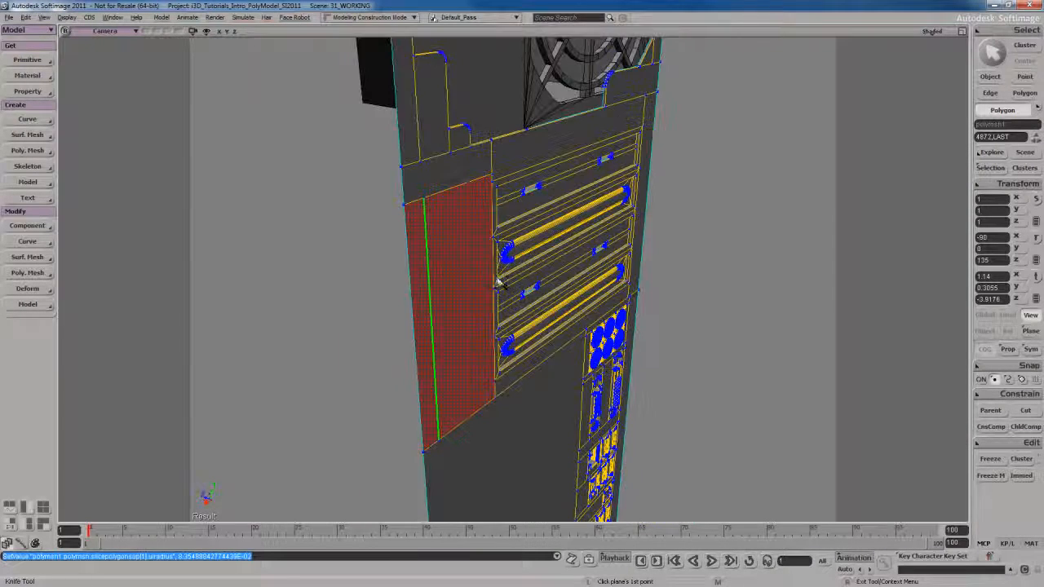
{"action": "key", "text": "space"}
{"action": "key", "text": "s"}
{"action": "right_click_drag", "start_coordinate": [513, 282], "coordinate": [538, 270]}
{"action": "key", "text": "u"}
{"action": "left_click", "coordinate": [514, 265]}
{"action": "key", "text": "s"}
{"action": "key", "text": "s"}
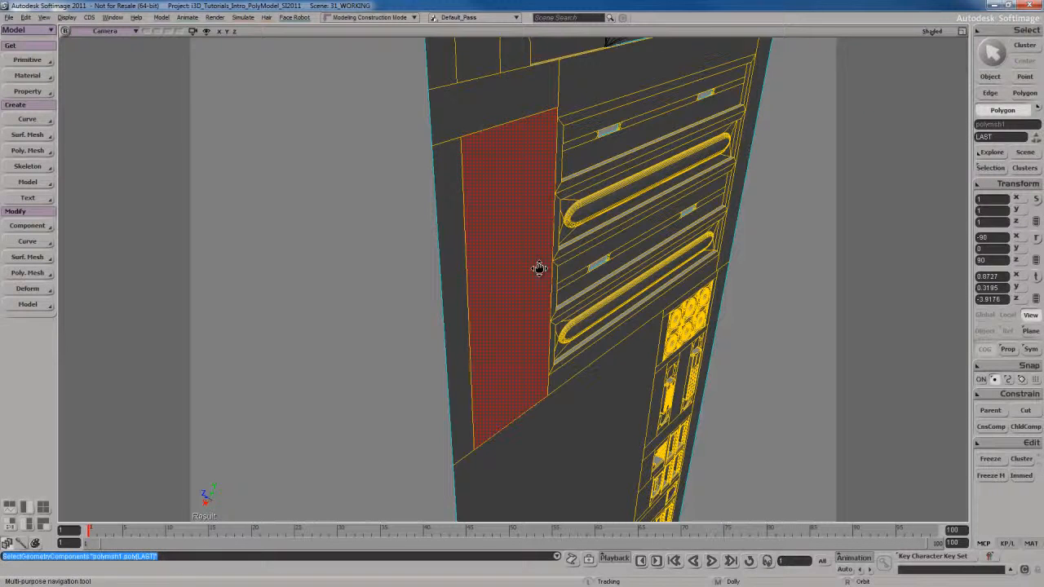
{"action": "key", "text": "ctrl+d"}
{"action": "left_click_drag", "start_coordinate": [538, 269], "coordinate": [512, 262]}
Select the five short horizontal edges on the raised panel's inner side wall and dissolve them, cleaning the adjacent vertices
{"action": "key", "text": "s"}
{"action": "right_click_drag", "start_coordinate": [512, 262], "coordinate": [543, 247]}
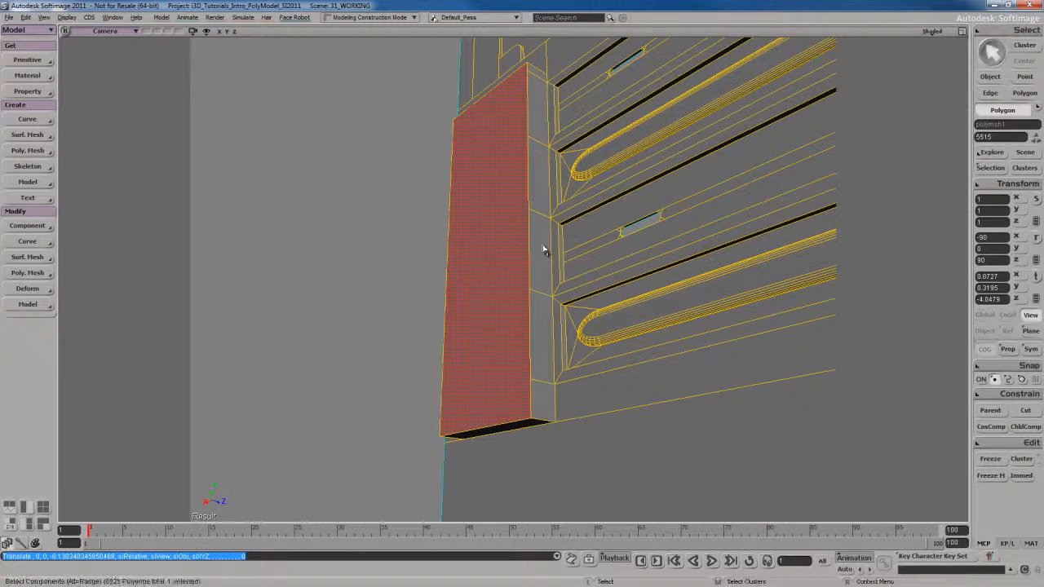
{"action": "key", "text": "e"}
{"action": "left_click", "coordinate": [535, 142]}
{"action": "left_click", "coordinate": [536, 214], "text": "shift"}
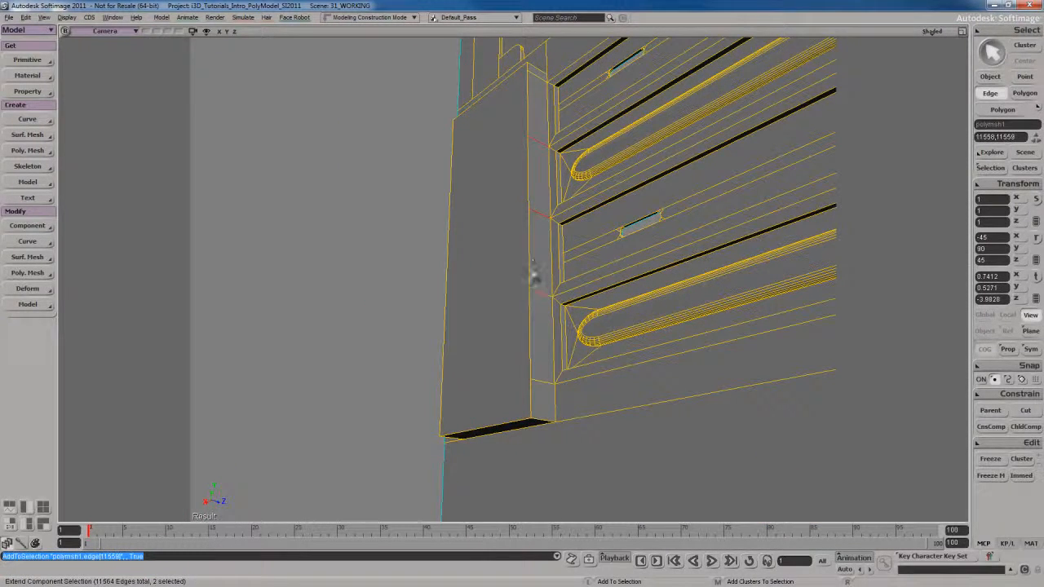
{"action": "left_click", "coordinate": [541, 381], "text": "shift"}
{"action": "left_click_drag", "start_coordinate": [541, 127], "coordinate": [535, 224]}
{"action": "left_click", "coordinate": [539, 178], "text": "shift"}
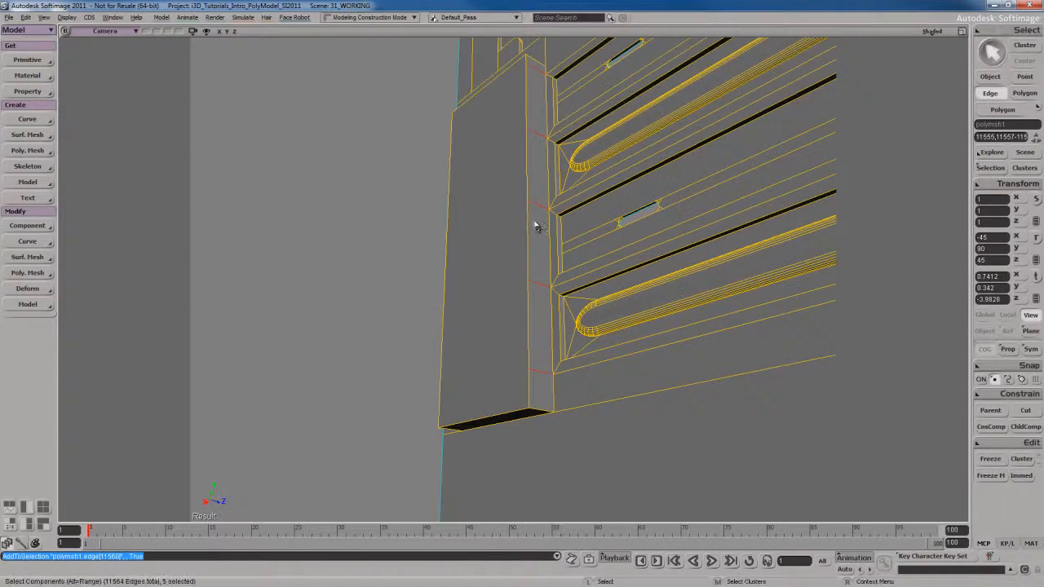
{"action": "key", "text": "ctrl+BackSpace"}
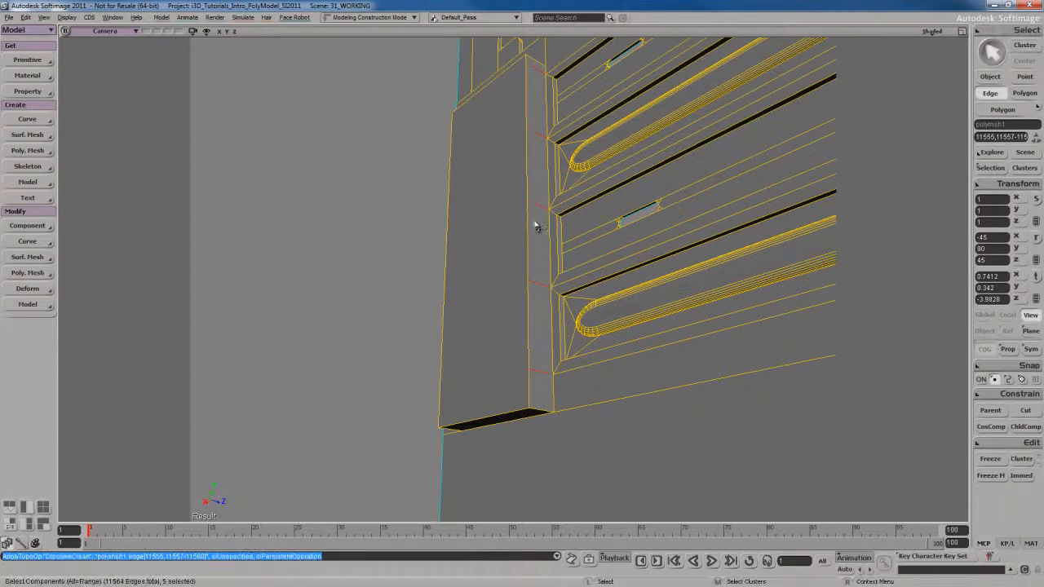
Restore the multi-view layout and inset the raised panel's front polygon, leaving a narrow border around it
{"action": "right_click_drag", "start_coordinate": [533, 223], "coordinate": [544, 270]}
{"action": "key", "text": "F12"}
{"action": "left_click_drag", "start_coordinate": [329, 272], "coordinate": [398, 306]}
{"action": "middle_click_drag", "start_coordinate": [398, 306], "coordinate": [391, 260]}
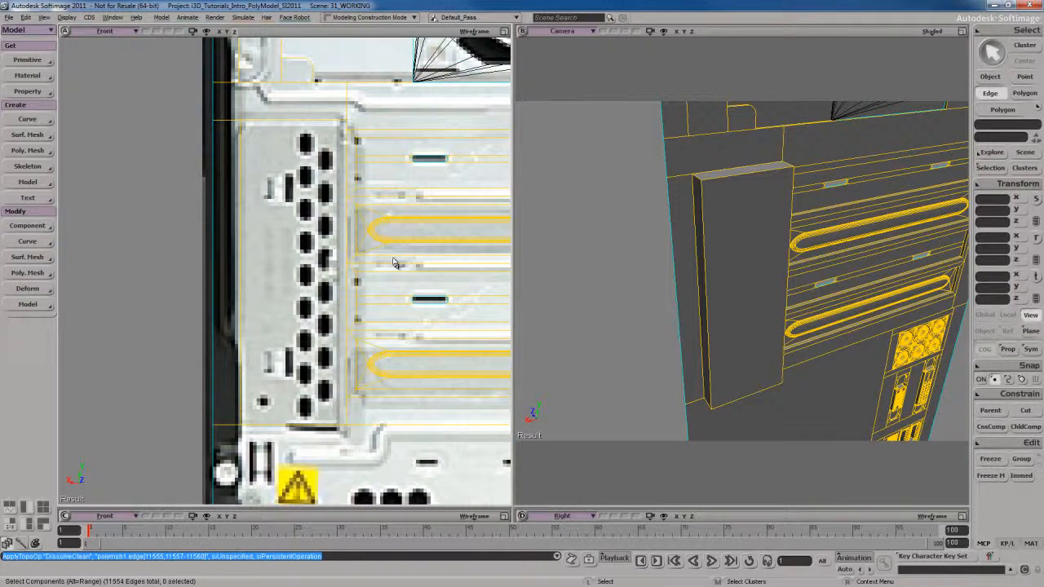
{"action": "key", "text": "s"}
{"action": "left_click_drag", "start_coordinate": [414, 236], "coordinate": [406, 232]}
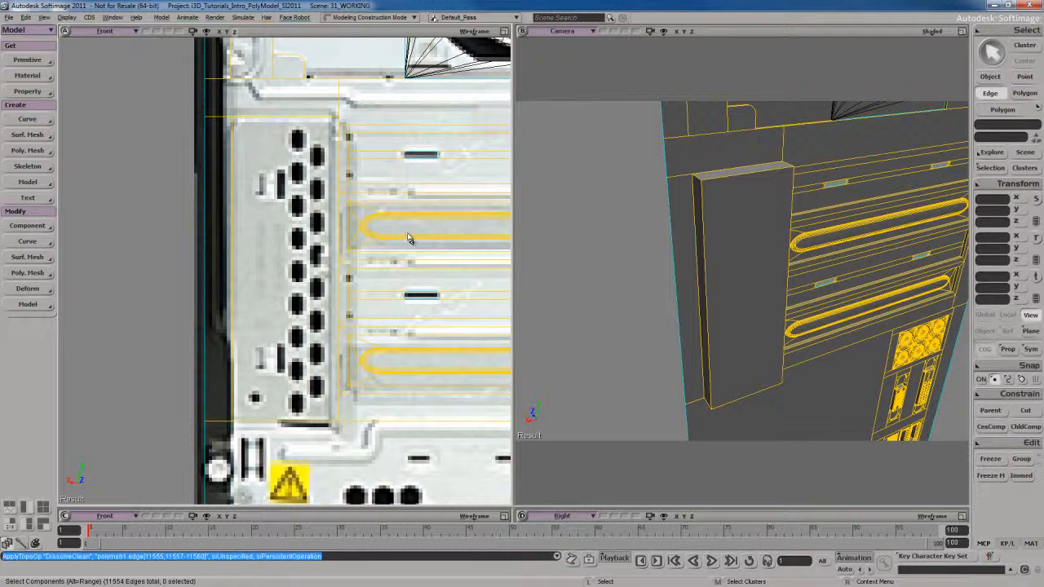
{"action": "key", "text": "s"}
{"action": "mouse_move", "coordinate": [404, 210]}
{"action": "left_mouse_down"}
{"action": "mouse_move", "coordinate": [401, 222]}
{"action": "mouse_move", "coordinate": [408, 212]}
{"action": "left_mouse_up"}
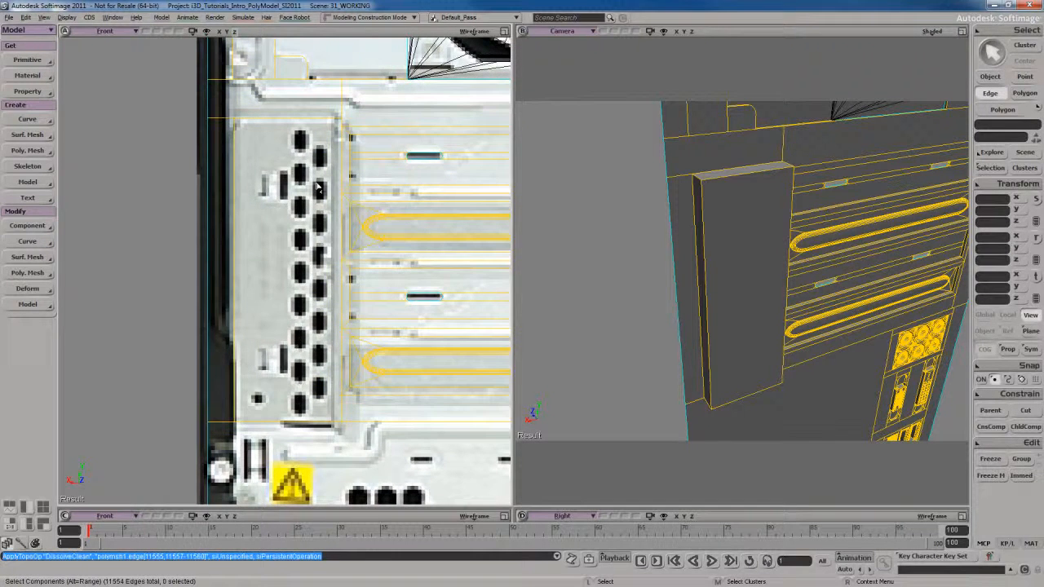
{"action": "key", "text": "u"}
{"action": "left_click", "coordinate": [318, 187]}
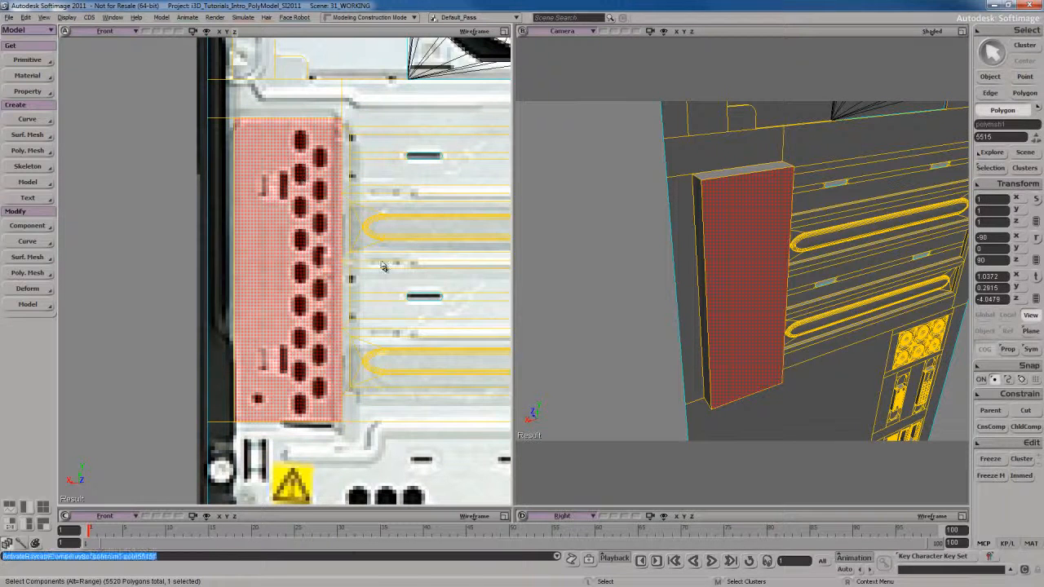
{"action": "right_click", "coordinate": [732, 222]}
{"action": "left_click", "coordinate": [766, 480]}
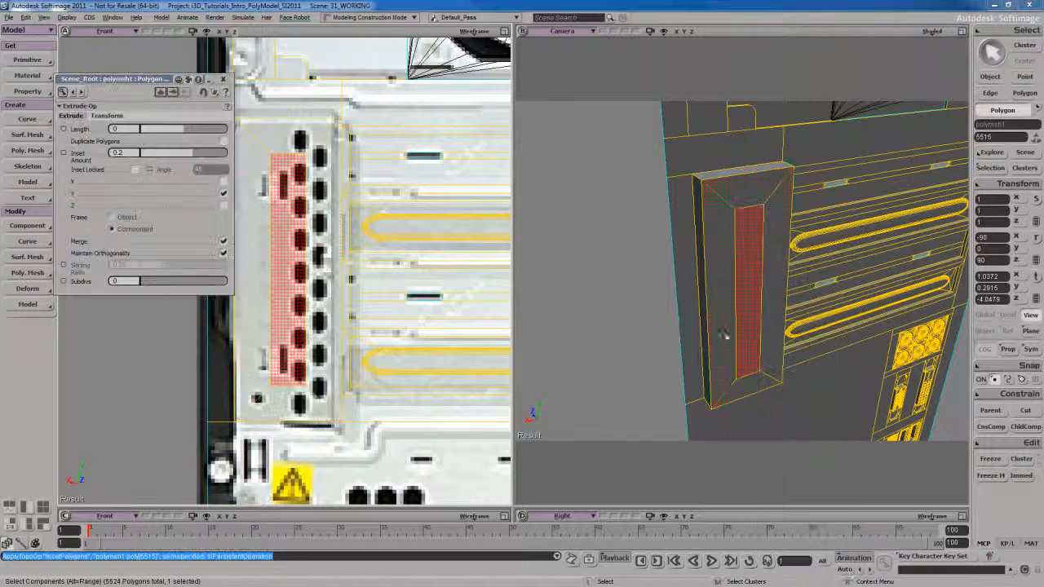
{"action": "left_click_drag", "start_coordinate": [189, 156], "coordinate": [307, 162], "text": "shift"}
{"action": "left_click", "coordinate": [223, 79]}
Slice the inset polygon vertically on both sides of the two hole columns shown in the front reference image
{"action": "key", "text": "s"}
{"action": "right_click_drag", "start_coordinate": [730, 292], "coordinate": [712, 296]}
{"action": "left_click", "coordinate": [713, 269]}
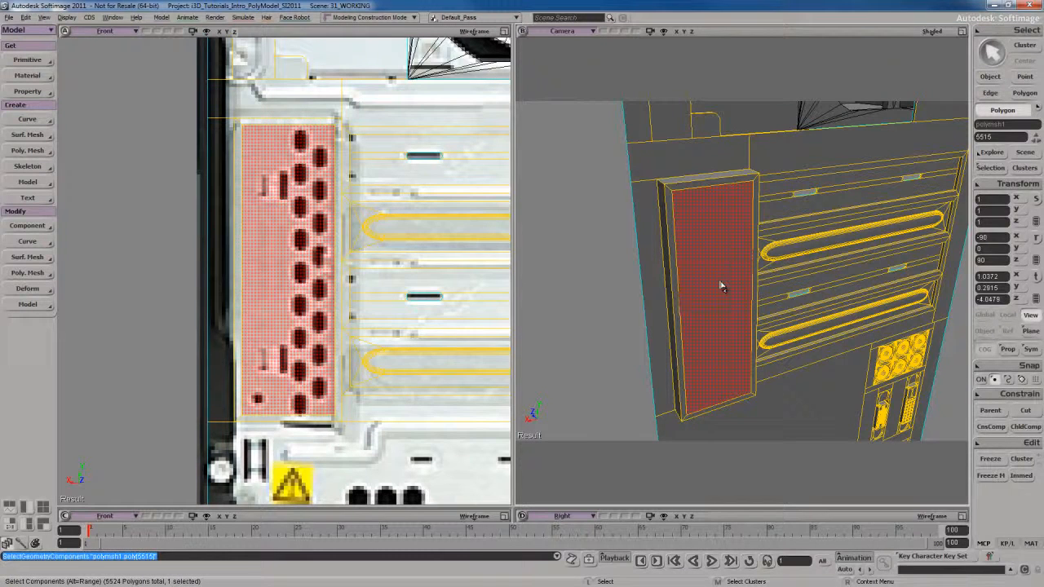
{"action": "key", "text": "shift+k"}
{"action": "key", "text": "s"}
{"action": "left_click_drag", "start_coordinate": [285, 219], "coordinate": [300, 225]}
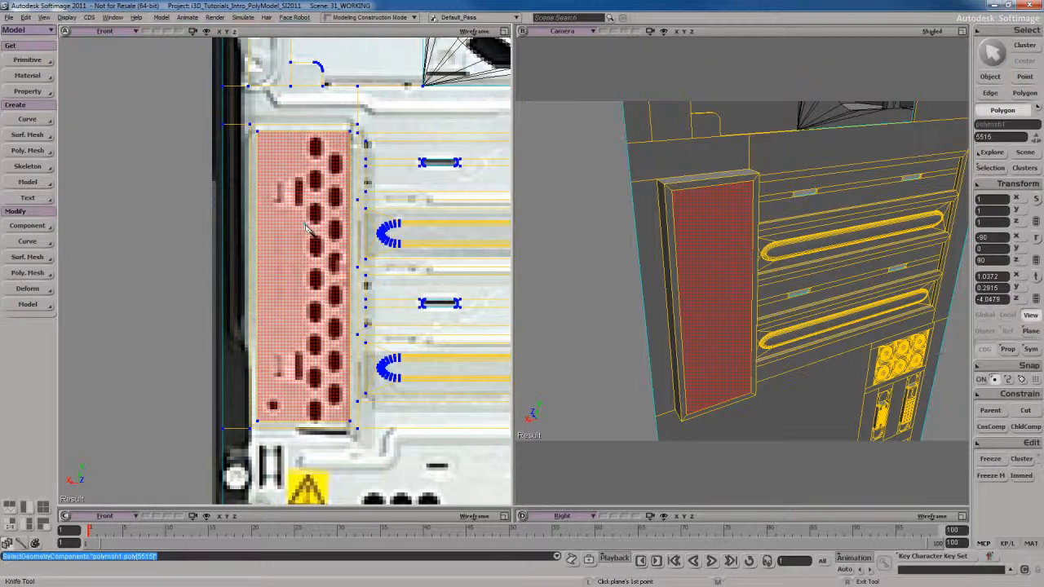
{"action": "left_click", "coordinate": [307, 228]}
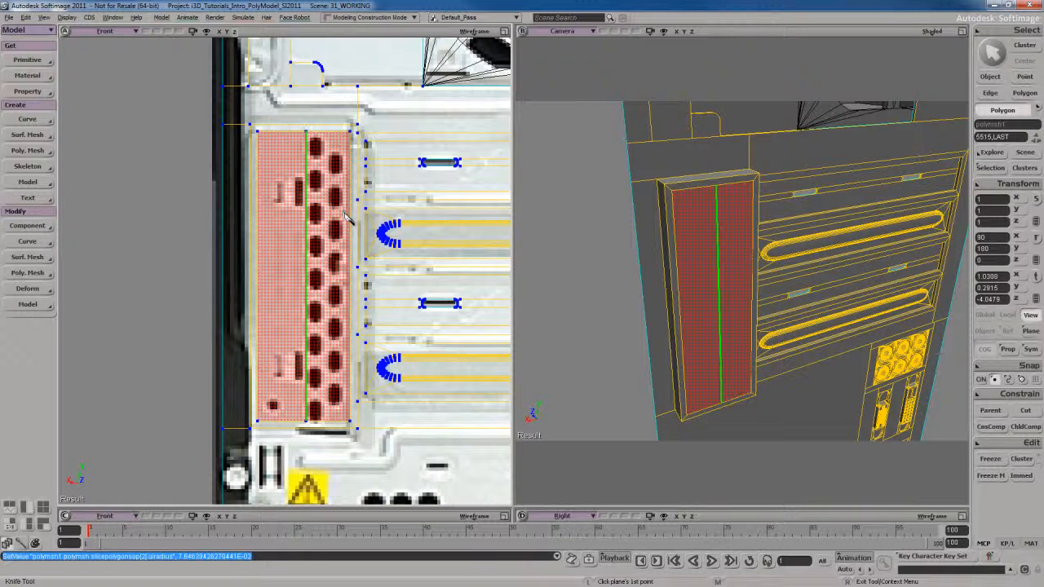
{"action": "left_click", "coordinate": [345, 218]}
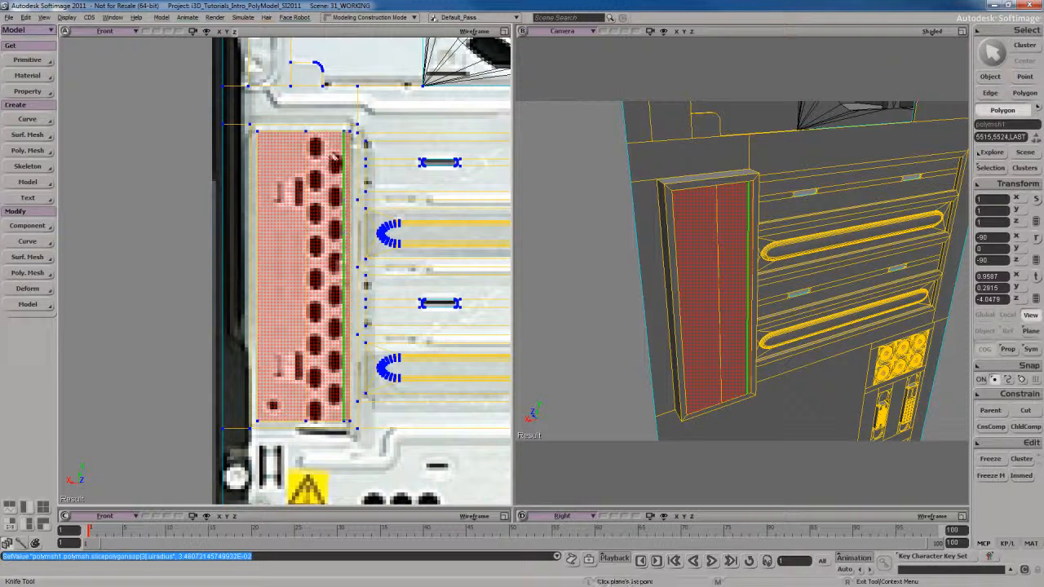
Subdivide the top and bottom edges of the hole strip evenly with 2 subdivisions, connecting them with a central vertical edge
{"action": "key", "text": "e"}
{"action": "left_click", "coordinate": [325, 132]}
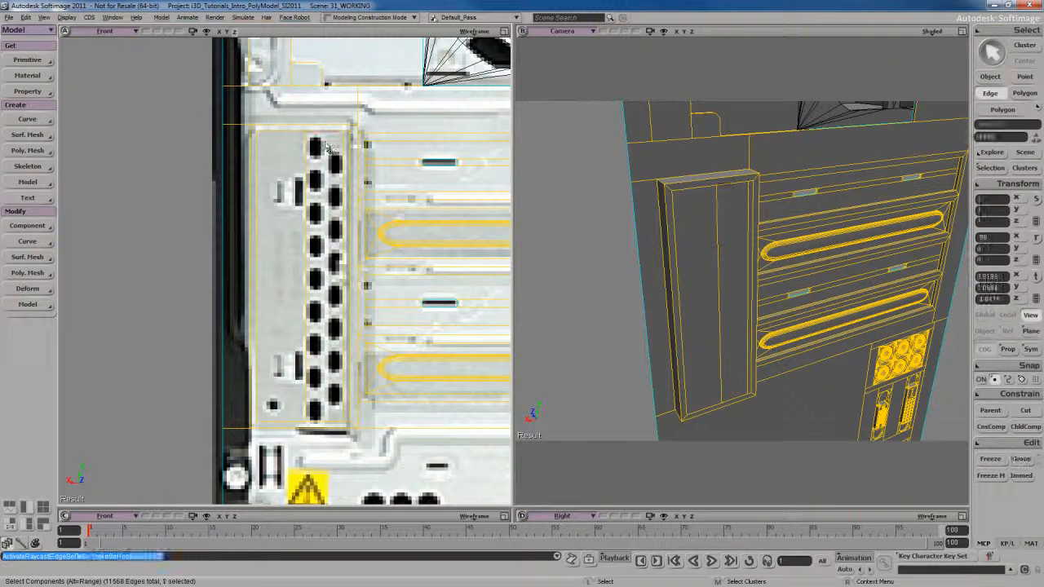
{"action": "left_click", "coordinate": [326, 426], "text": "shift"}
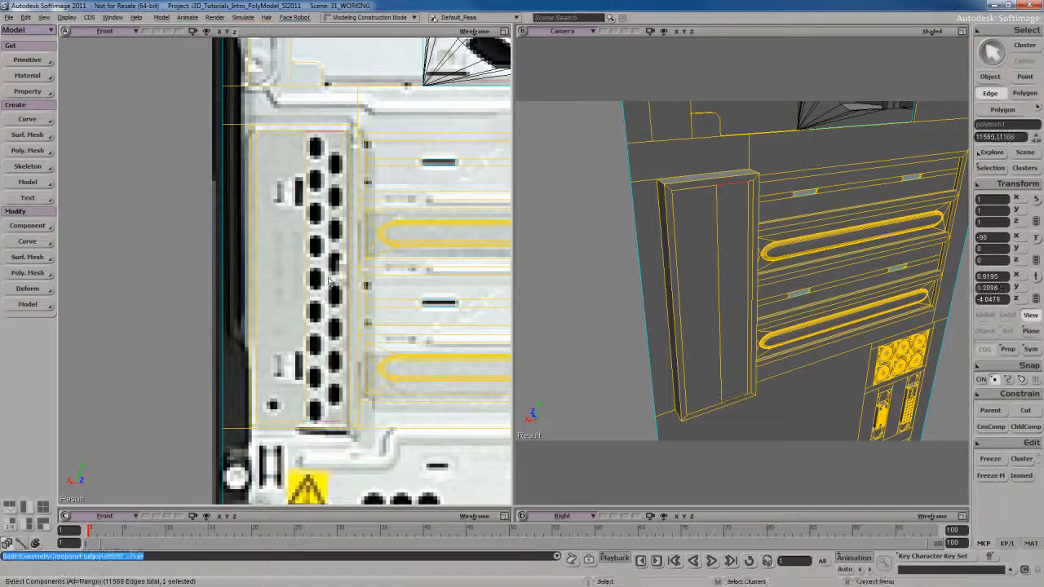
{"action": "key", "text": "s"}
{"action": "right_click_drag", "start_coordinate": [790, 335], "coordinate": [747, 334]}
{"action": "middle_click_drag", "start_coordinate": [748, 333], "coordinate": [716, 332]}
{"action": "left_click_drag", "start_coordinate": [716, 332], "coordinate": [723, 332]}
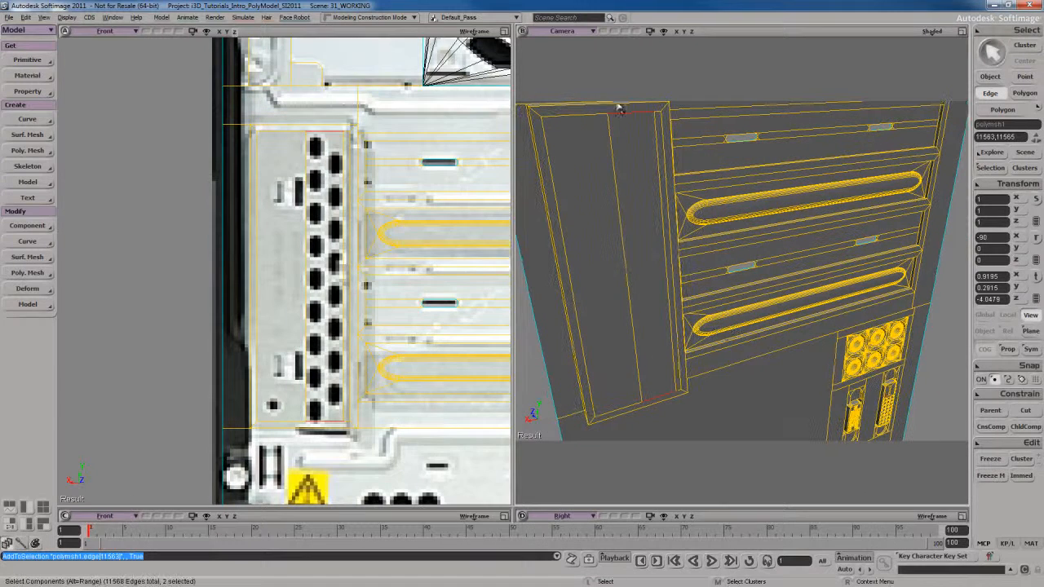
{"action": "right_click", "coordinate": [618, 178]}
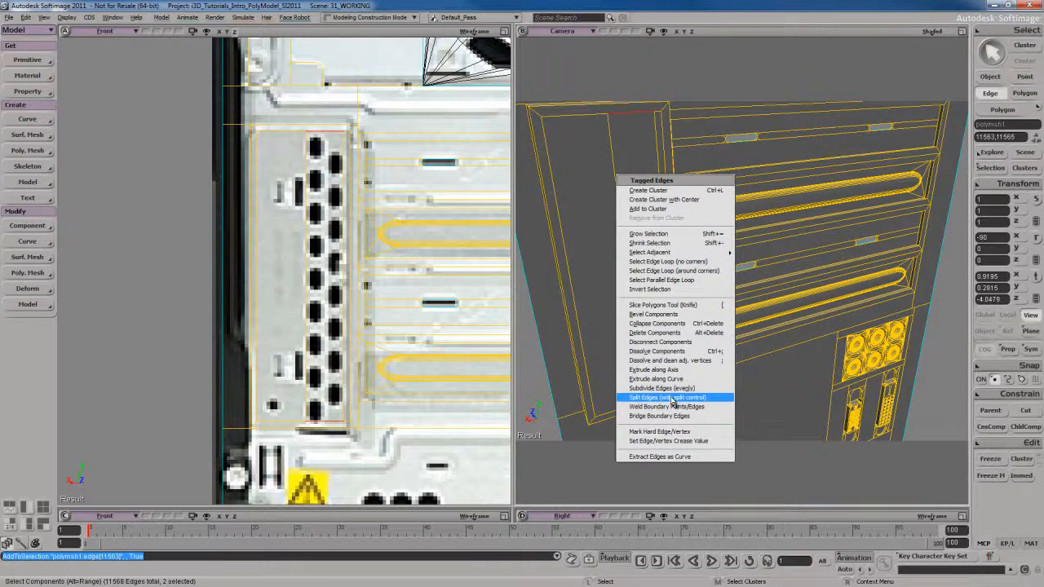
{"action": "left_click", "coordinate": [673, 389]}
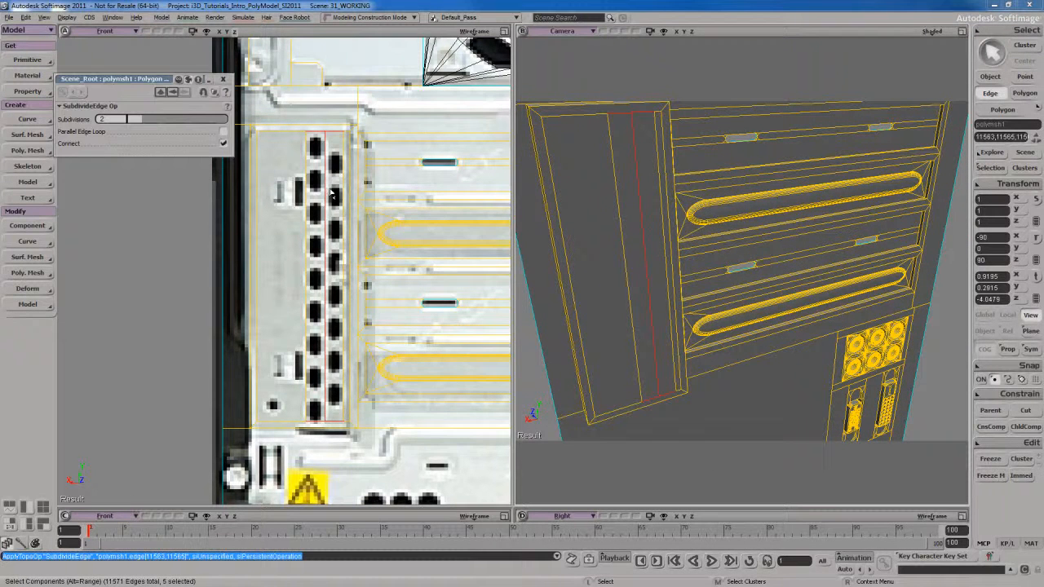
{"action": "left_click", "coordinate": [222, 79]}
Bevel the central vertical edge between the two hole columns with a distance of 0.176
{"action": "left_click", "coordinate": [331, 192]}
{"action": "right_click", "coordinate": [334, 181]}
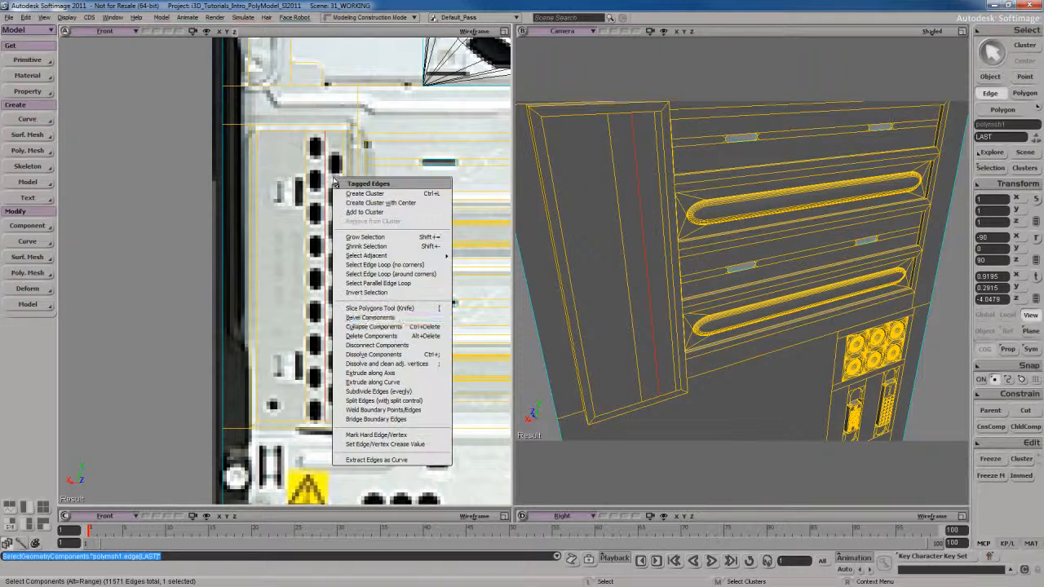
{"action": "left_click", "coordinate": [379, 319]}
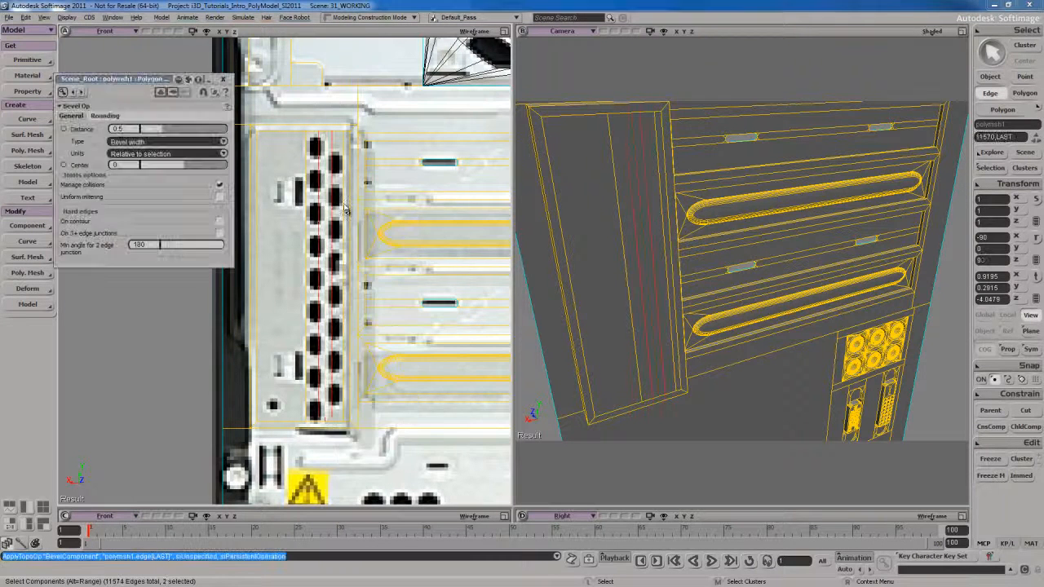
{"action": "mouse_move", "coordinate": [163, 133]}
{"action": "left_mouse_down"}
{"action": "mouse_move", "coordinate": [5, 139]}
{"action": "mouse_move", "coordinate": [6, 124]}
{"action": "mouse_move", "coordinate": [212, 140]}
{"action": "mouse_move", "coordinate": [148, 132]}
{"action": "left_mouse_up"}
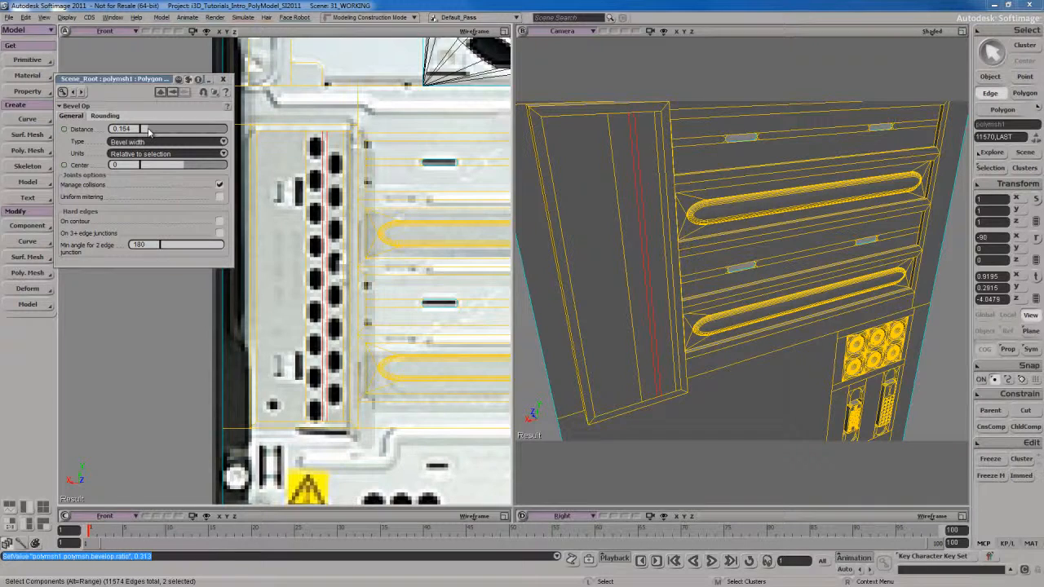
Subdivide the two vertical edges bordering the left hole column evenly, with 9 connected subdivisions
{"action": "left_click_drag", "start_coordinate": [361, 255], "coordinate": [352, 243]}
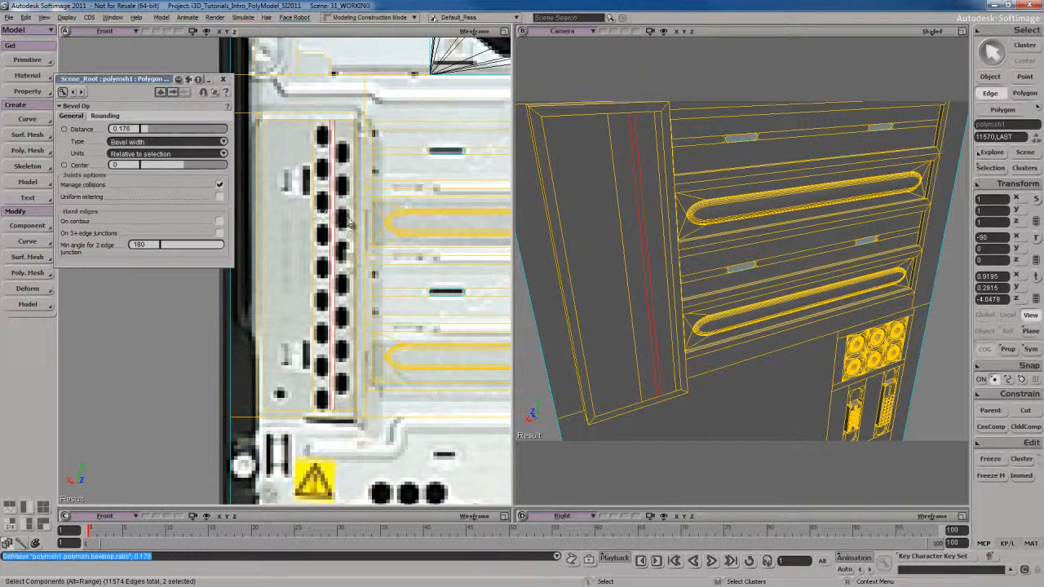
{"action": "left_click", "coordinate": [314, 241]}
{"action": "right_click", "coordinate": [322, 222]}
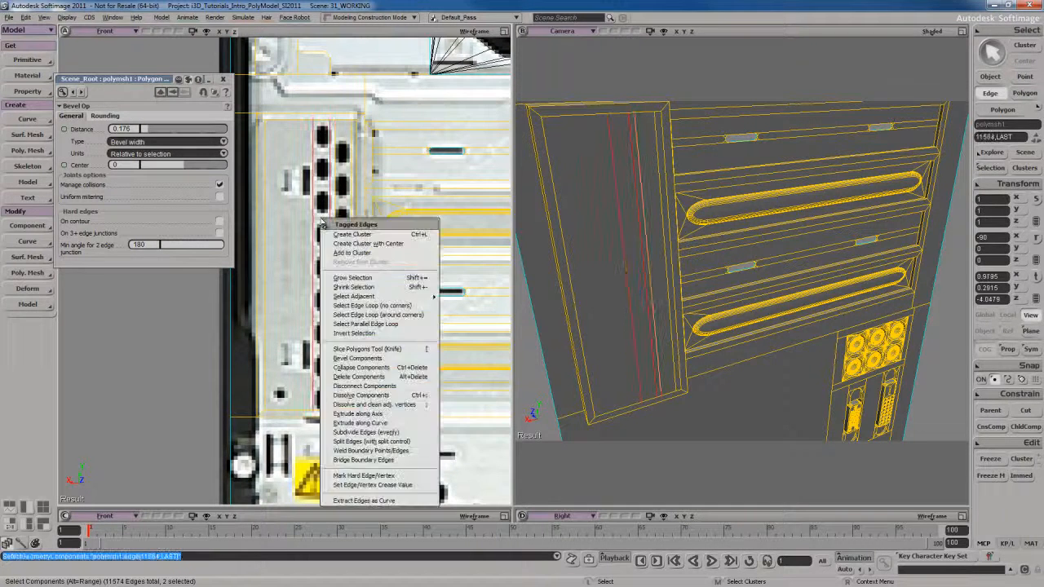
{"action": "left_click", "coordinate": [375, 433]}
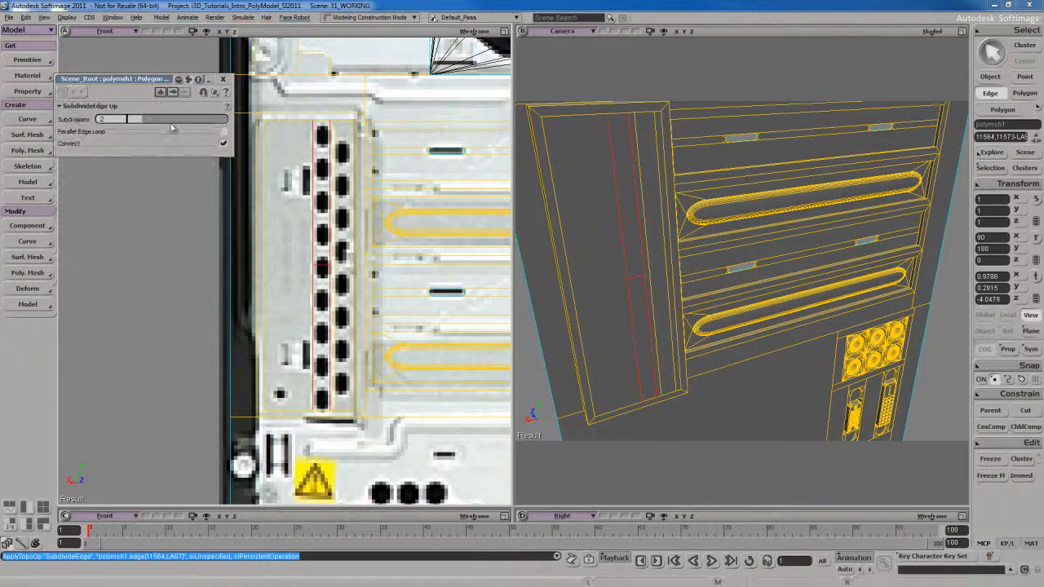
{"action": "left_click", "coordinate": [120, 120]}
{"action": "type", "text": "8"}
{"action": "key", "text": "Return"}
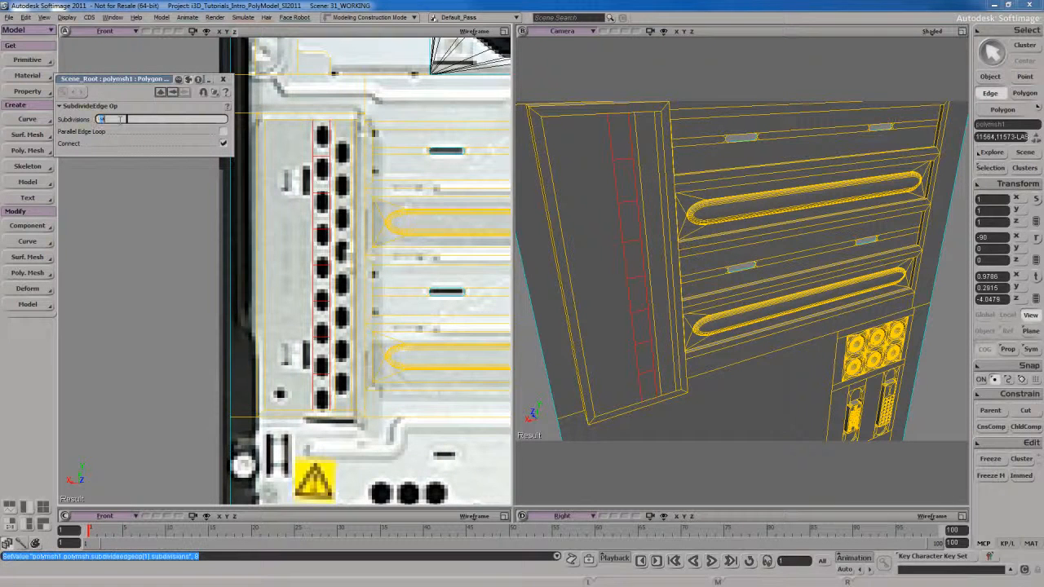
{"action": "key", "text": "Return"}
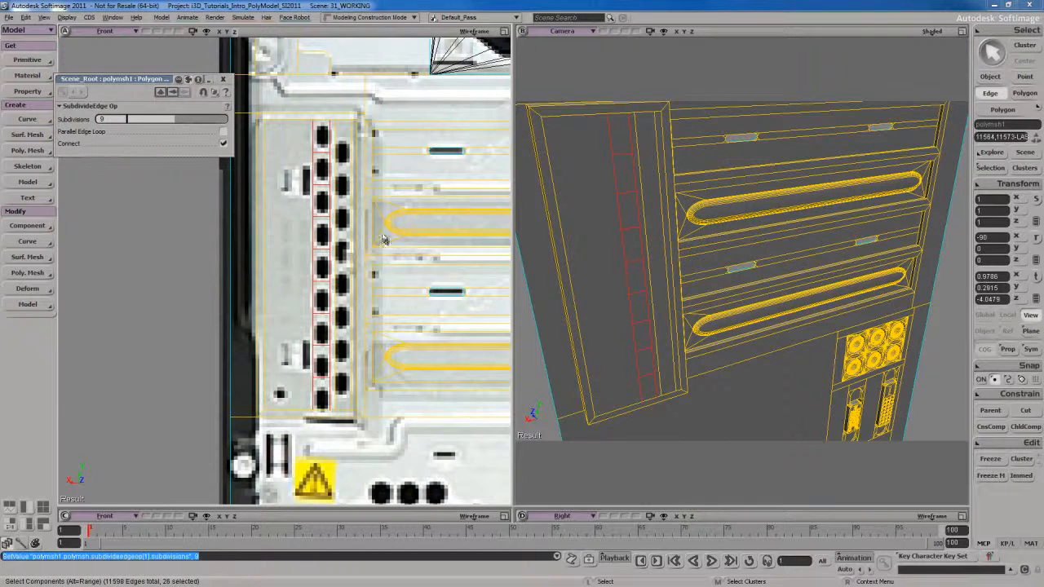
Subdivide the two vertical edges bordering the right hole column evenly, with 3 connected subdivisions
{"action": "key", "text": "s"}
{"action": "left_click_drag", "start_coordinate": [370, 201], "coordinate": [371, 213]}
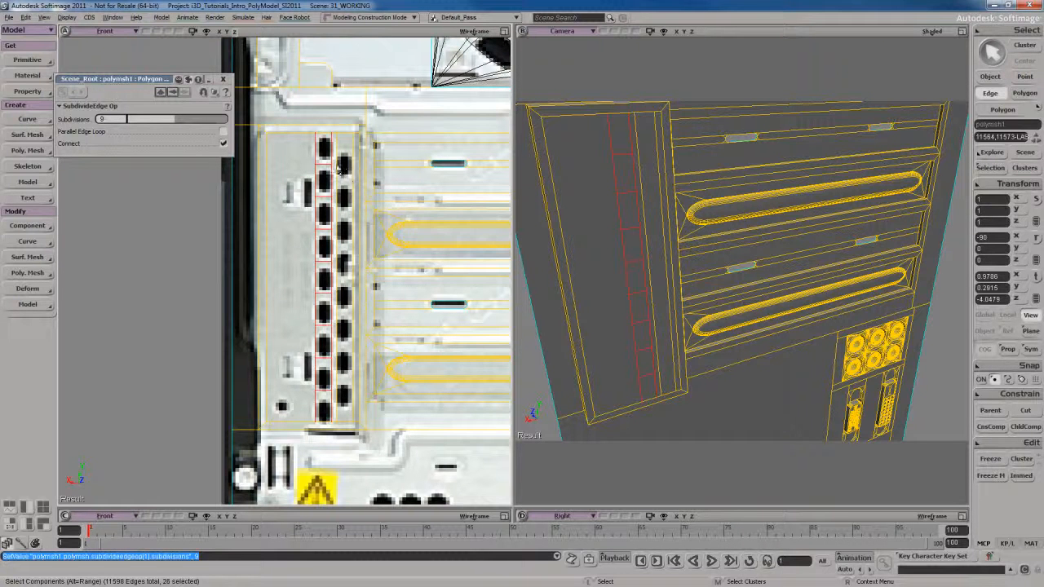
{"action": "left_click", "coordinate": [356, 174]}
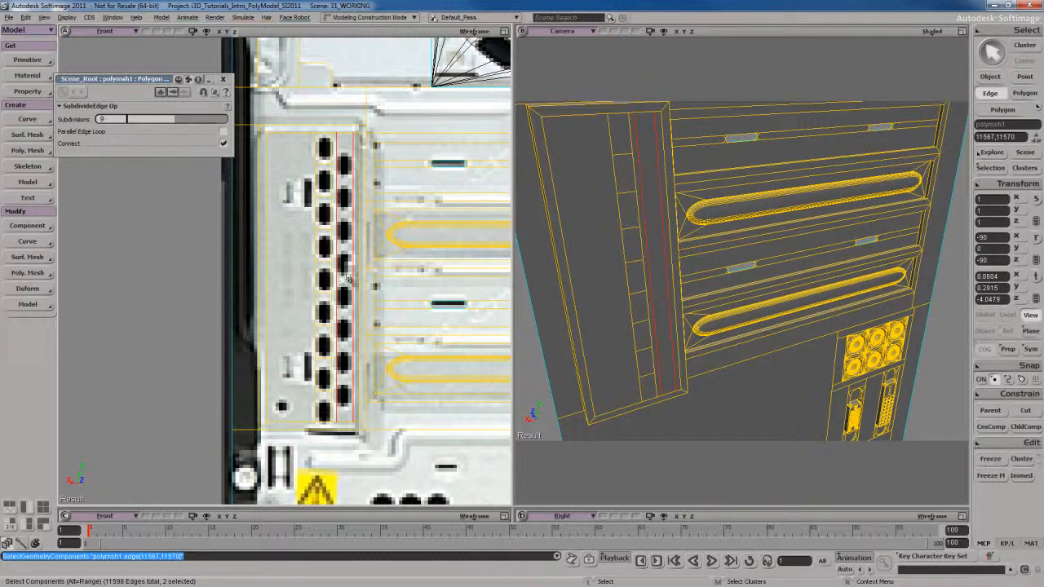
{"action": "right_click", "coordinate": [349, 215]}
{"action": "left_click", "coordinate": [388, 440]}
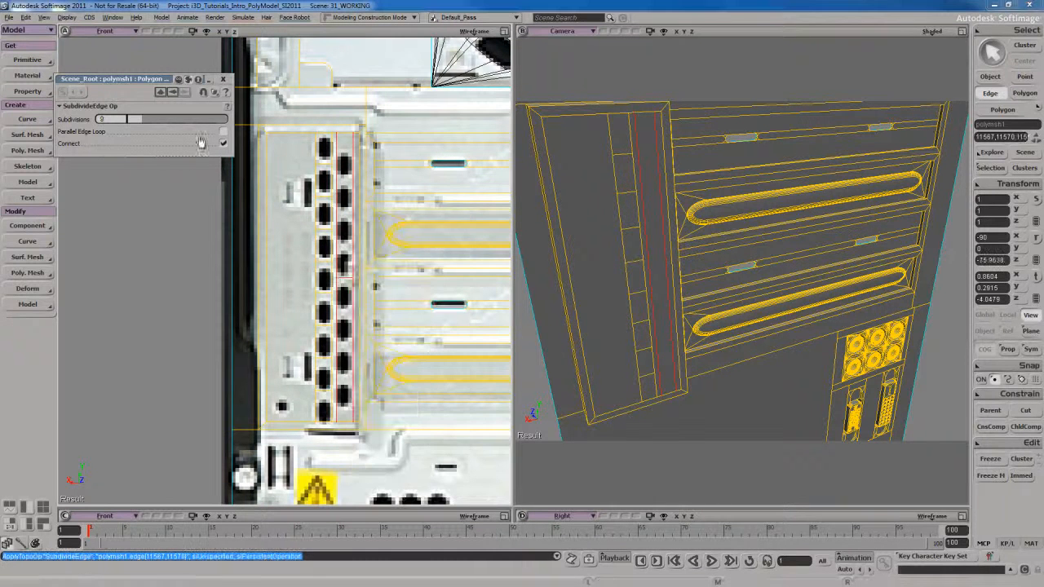
{"action": "left_click", "coordinate": [151, 122]}
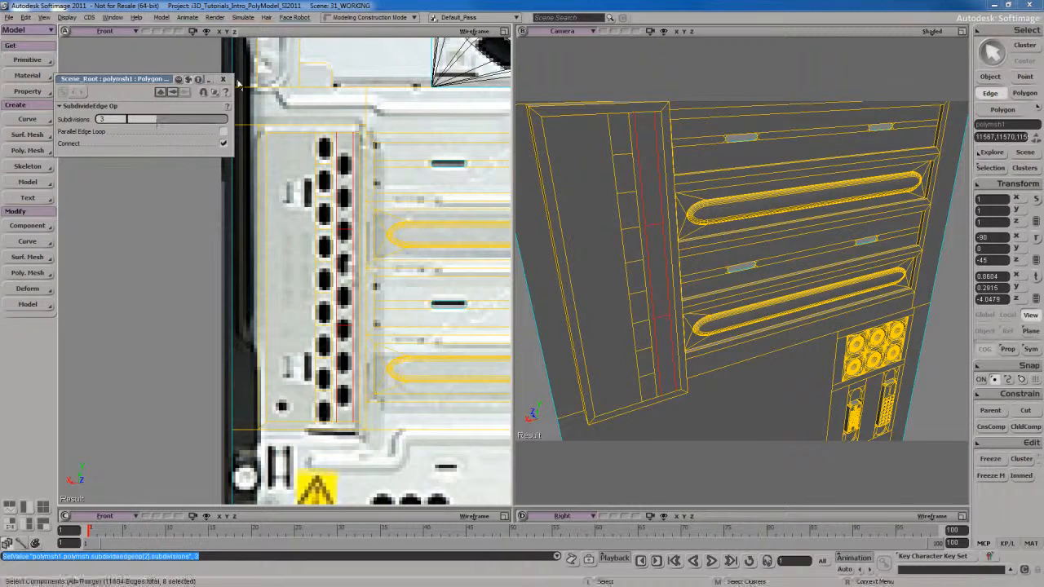
Scale the middle polygon of the right hole column about 2.58 times vertically around its own center, matching the extent of the reference holes
{"action": "key", "text": "y"}
{"action": "left_click", "coordinate": [348, 275]}
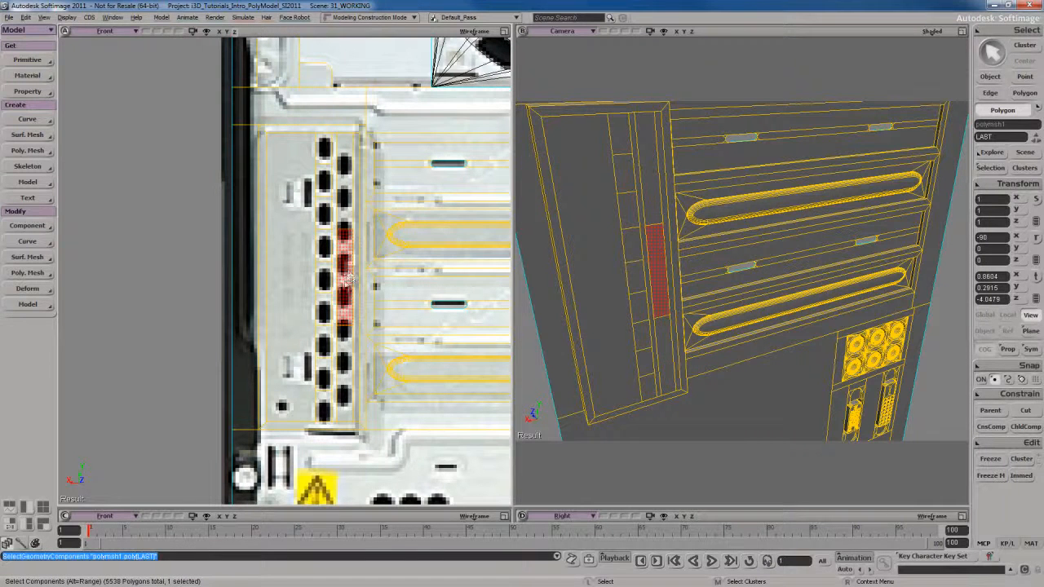
{"action": "key", "text": "x"}
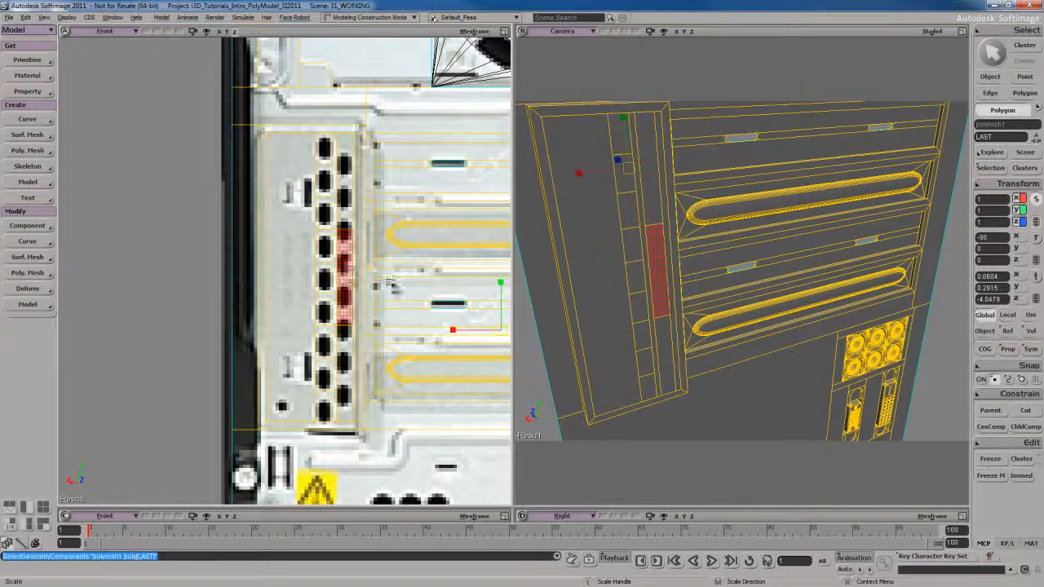
{"action": "right_click", "coordinate": [404, 244]}
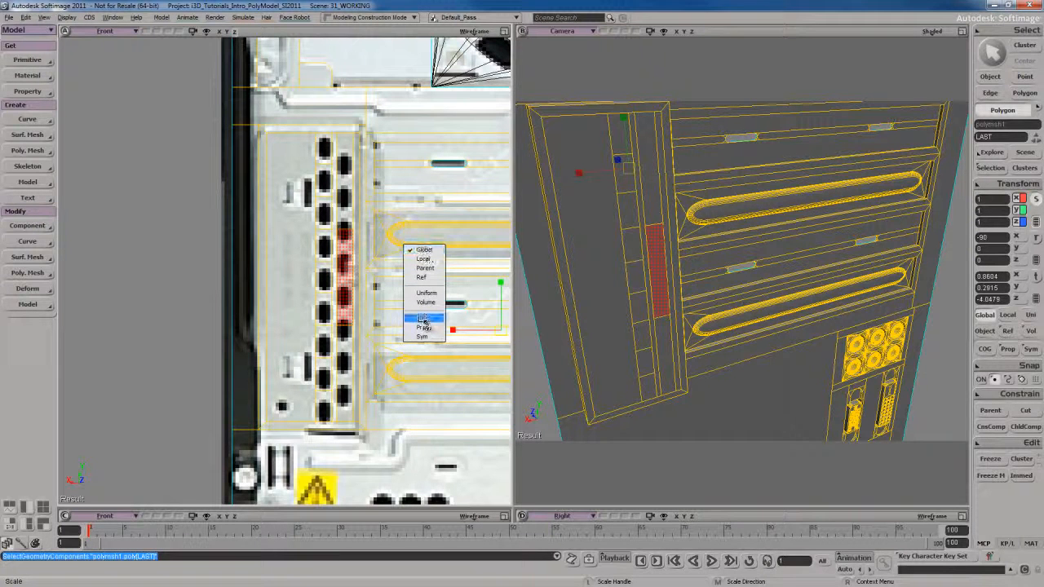
{"action": "left_click", "coordinate": [421, 319]}
{"action": "middle_click_drag", "start_coordinate": [396, 336], "coordinate": [394, 229]}
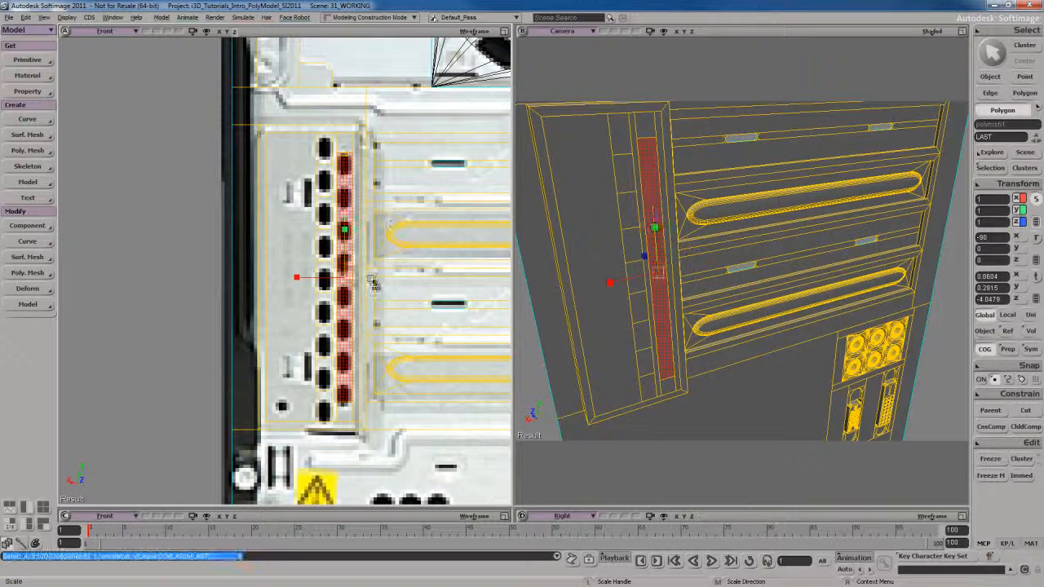
{"action": "key", "text": "v"}
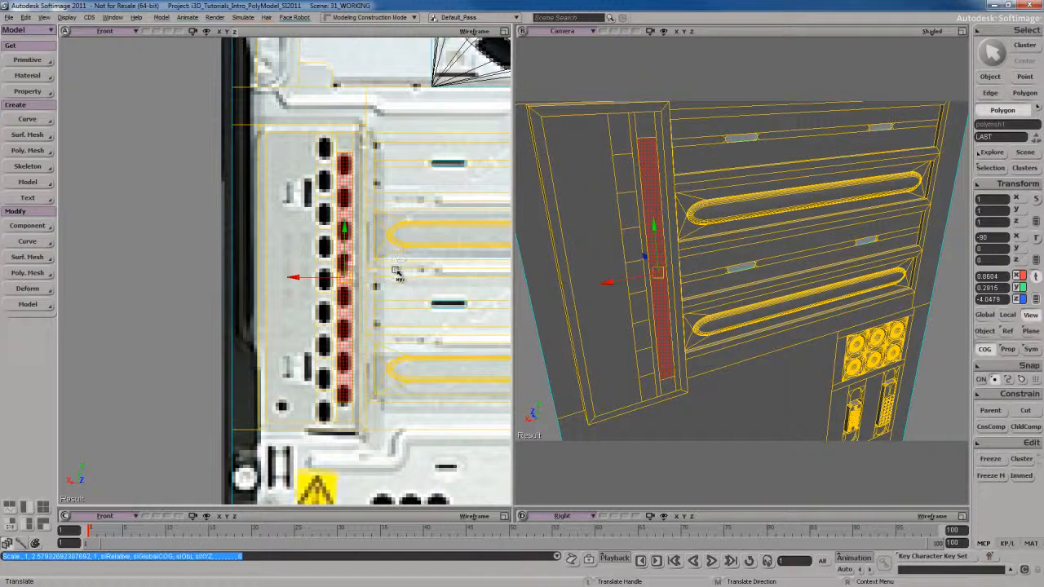
{"action": "key", "text": "space"}
Subdivide the two vertical edges of the stretched polygon in the right hole column evenly, with 8 connected subdivisions
{"action": "key", "text": "e"}
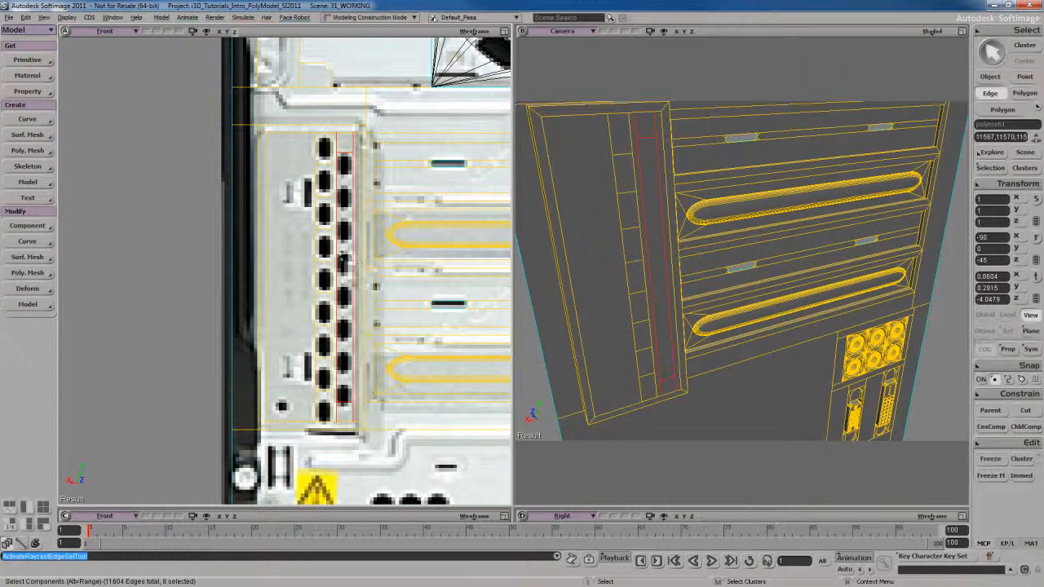
{"action": "left_click", "coordinate": [343, 234]}
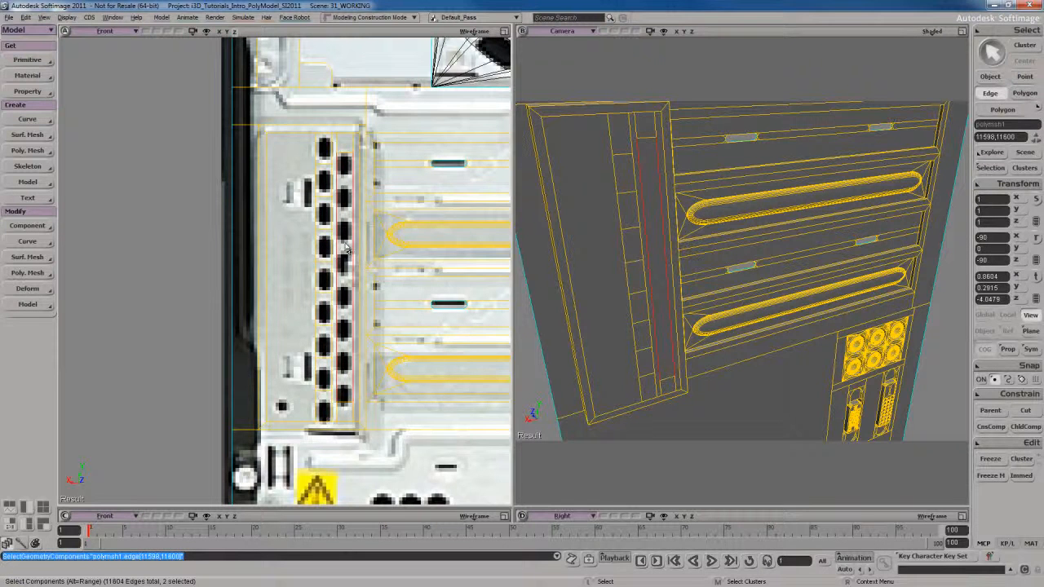
{"action": "right_click", "coordinate": [345, 247]}
{"action": "left_click", "coordinate": [400, 421]}
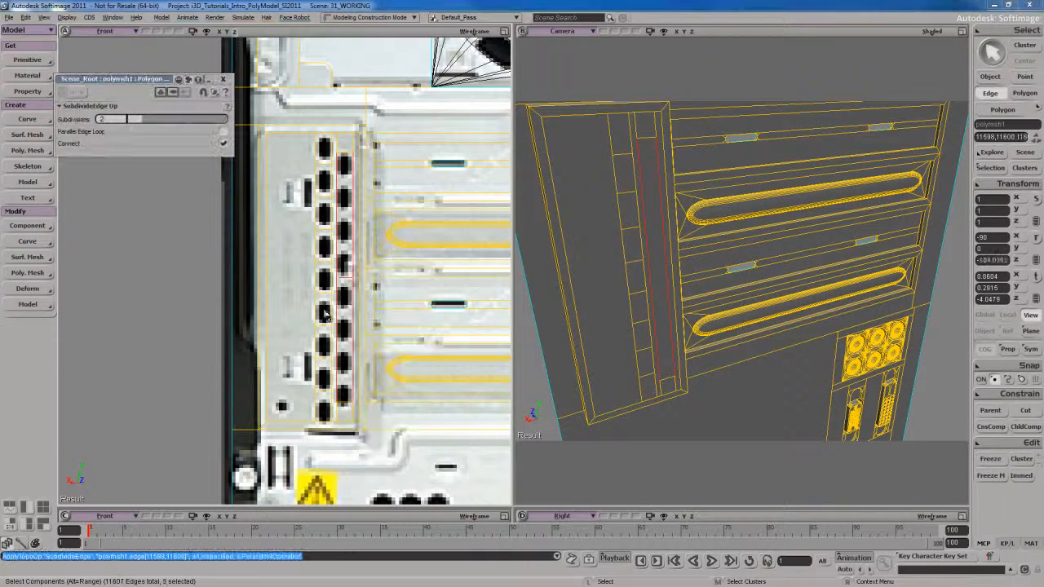
{"action": "left_click_drag", "start_coordinate": [142, 121], "coordinate": [247, 124]}
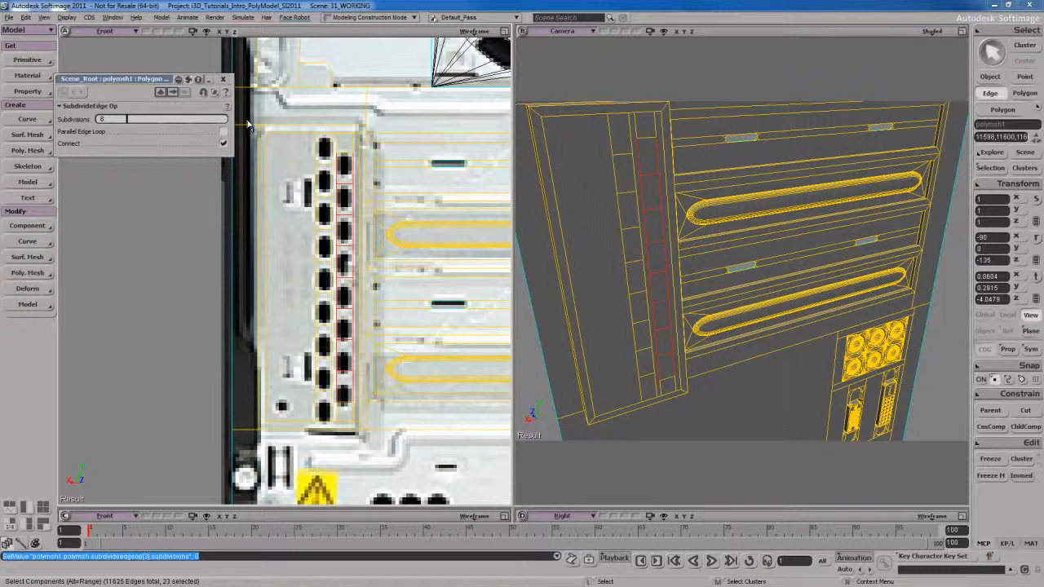
{"action": "left_click", "coordinate": [223, 79]}
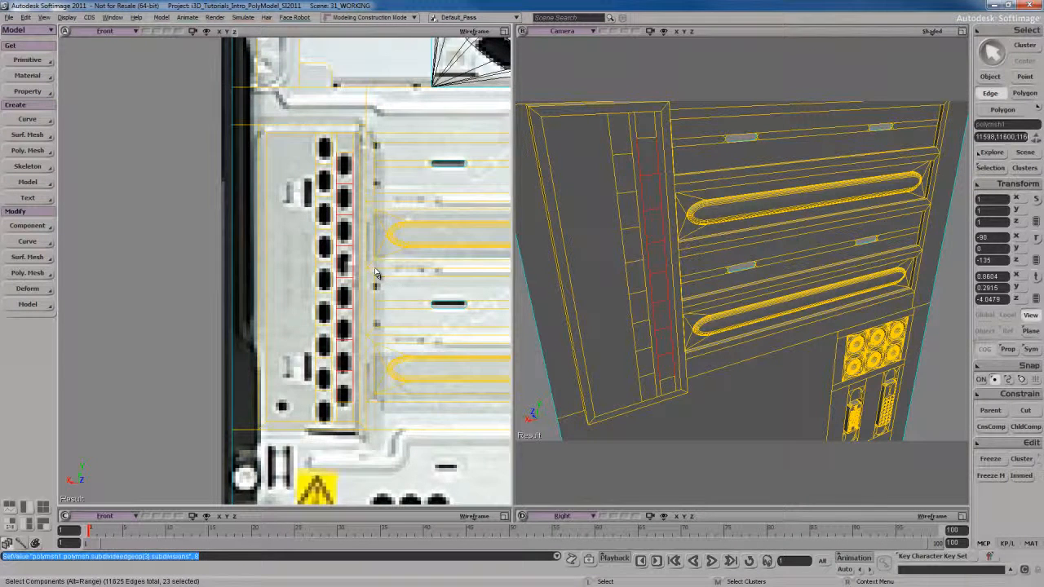
Inset all hole polygons in both columns individually, with Merge off and an inset amount of 0.015
{"action": "key", "text": "u"}
{"action": "left_click_drag", "start_coordinate": [344, 169], "coordinate": [344, 398]}
{"action": "left_click_drag", "start_coordinate": [323, 145], "coordinate": [324, 420], "text": "shift"}
{"action": "right_click", "coordinate": [626, 243]}
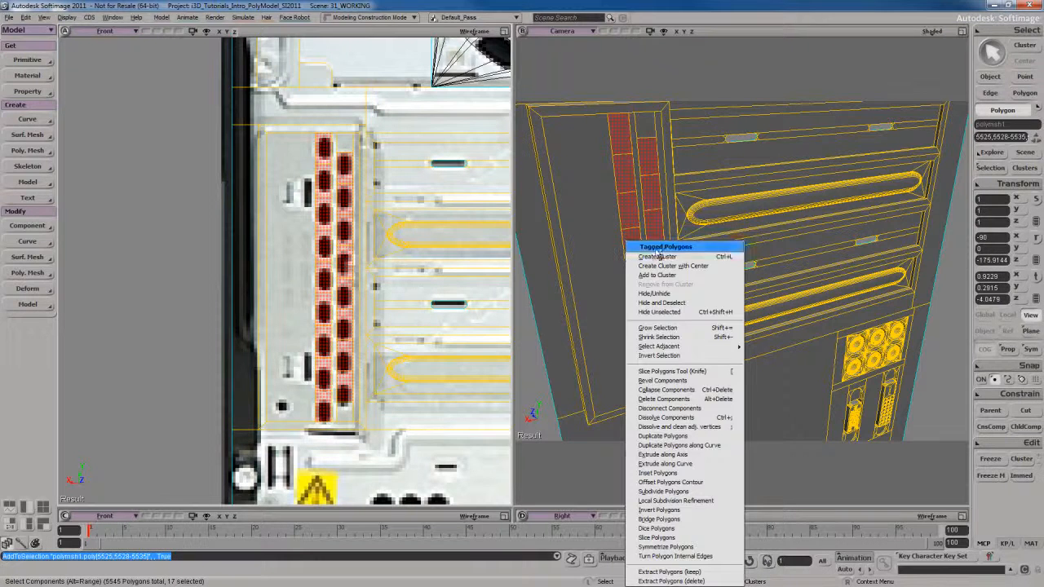
{"action": "left_click", "coordinate": [664, 473]}
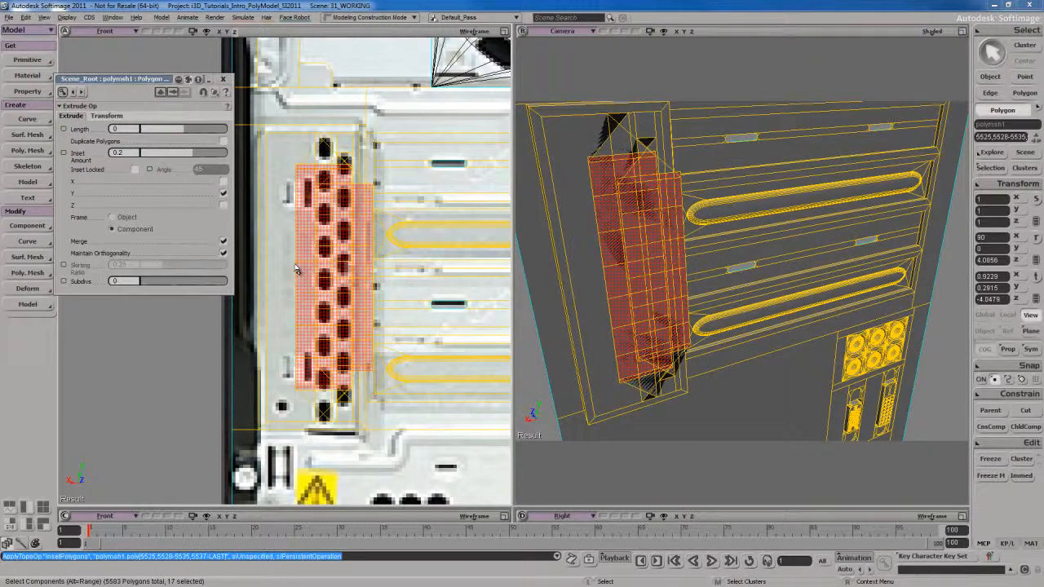
{"action": "mouse_move", "coordinate": [194, 153]}
{"action": "left_mouse_down"}
{"action": "mouse_move", "coordinate": [185, 156]}
{"action": "mouse_move", "coordinate": [205, 165]}
{"action": "left_mouse_up"}
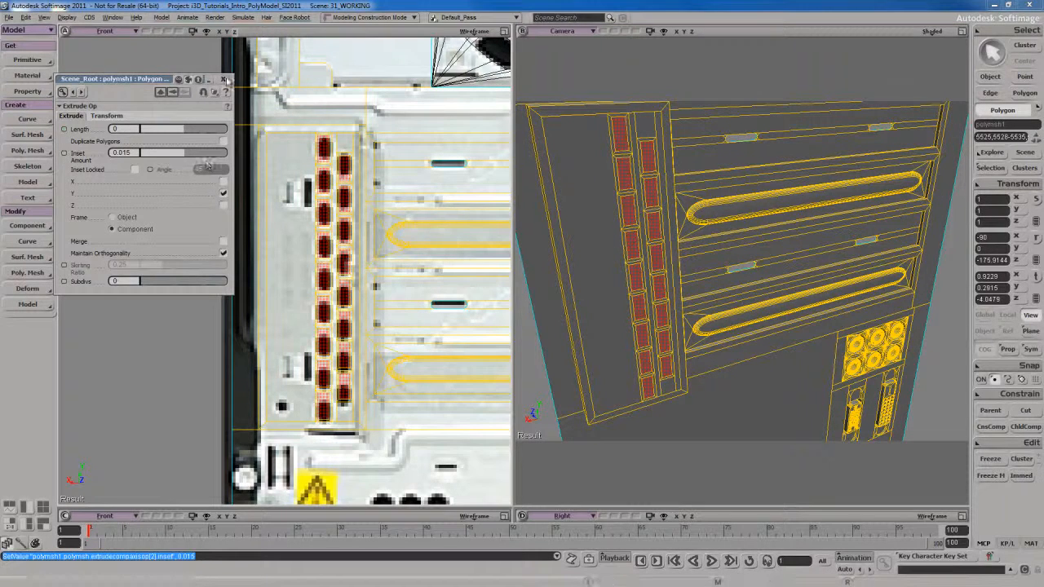
{"action": "left_click", "coordinate": [222, 79]}
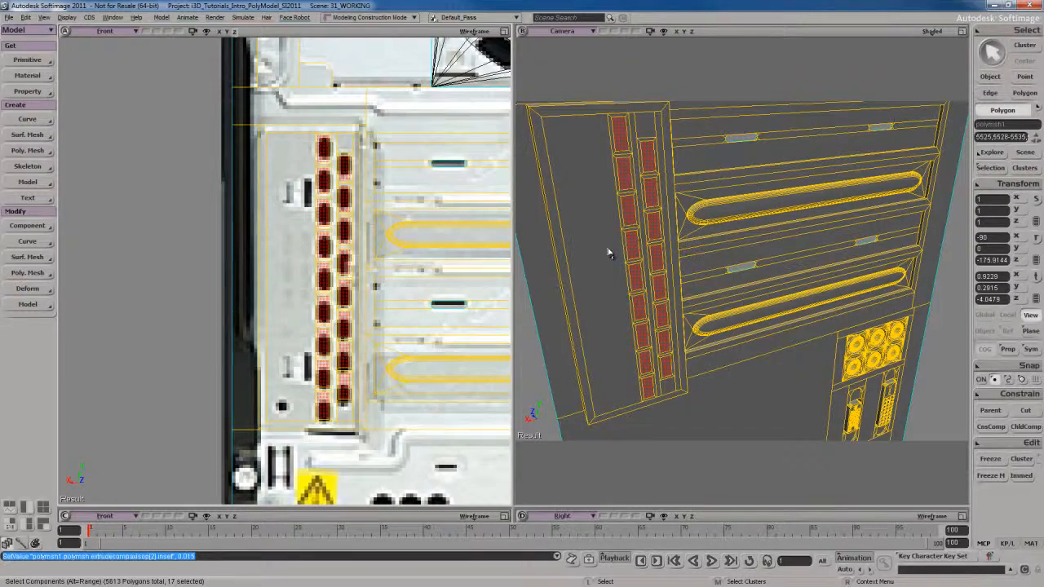
Extrude the inset hole polygons and move them about 0.012 along Z into the panel
{"action": "key", "text": "F12"}
{"action": "key", "text": "s"}
{"action": "right_click_drag", "start_coordinate": [475, 295], "coordinate": [496, 284]}
{"action": "key", "text": "ctrl+d"}
{"action": "left_click_drag", "start_coordinate": [432, 342], "coordinate": [434, 346]}
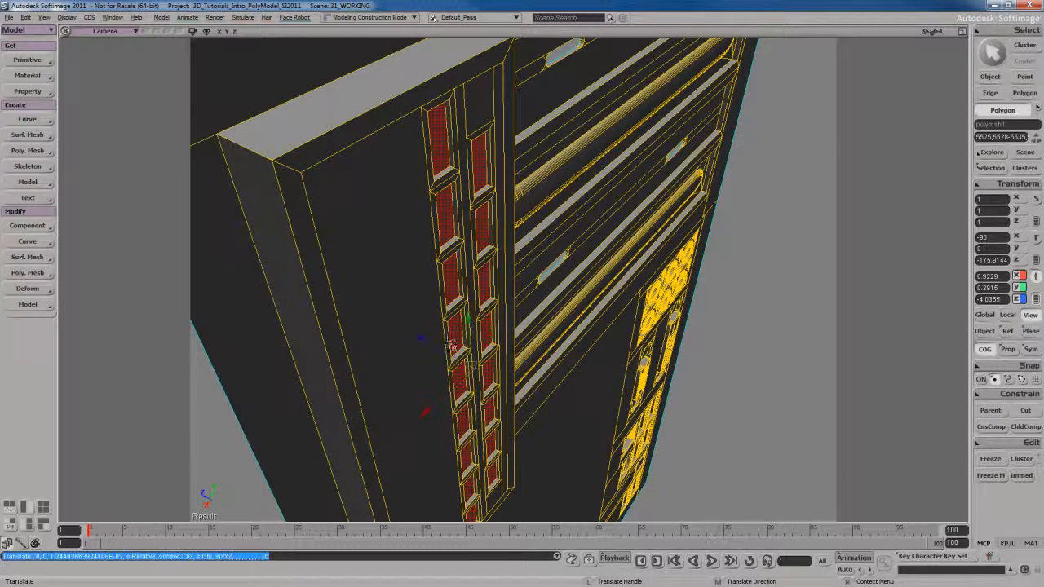
Delete the recessed polygons at the back of all vent holes, checking their depth in the Top view
{"action": "left_click", "coordinate": [106, 33]}
{"action": "left_click", "coordinate": [149, 95]}
{"action": "key", "text": "f"}
{"action": "scroll", "coordinate": [559, 266], "scroll_direction": "down", "scroll_amount": 3}
{"action": "key", "text": "s"}
{"action": "scroll", "coordinate": [571, 265], "scroll_direction": "down", "scroll_amount": 3}
{"action": "left_click_drag", "start_coordinate": [566, 249], "coordinate": [521, 260]}
{"action": "key", "text": "s"}
{"action": "scroll", "coordinate": [522, 259], "scroll_direction": "up", "scroll_amount": 2}
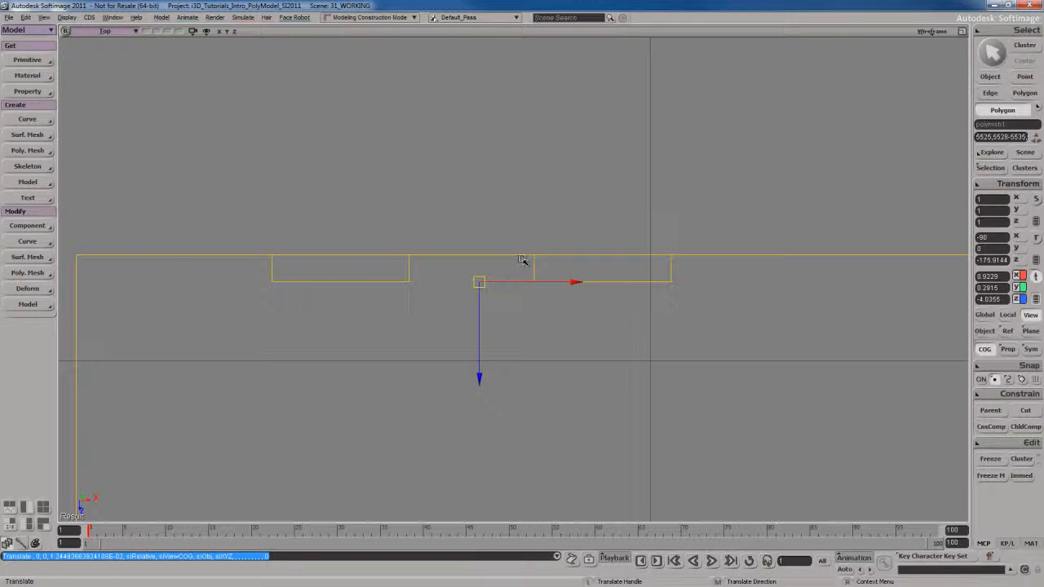
{"action": "key", "text": "Delete"}
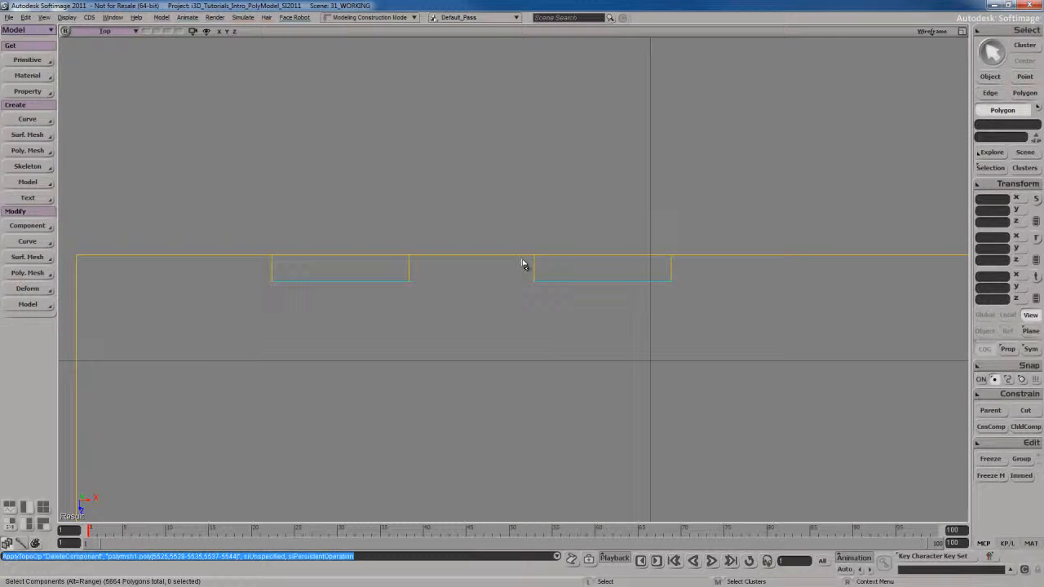
Select the short depth edges at the corners of all vent holes and bevel them with rounding and a distance of 2
{"action": "key", "text": "e"}
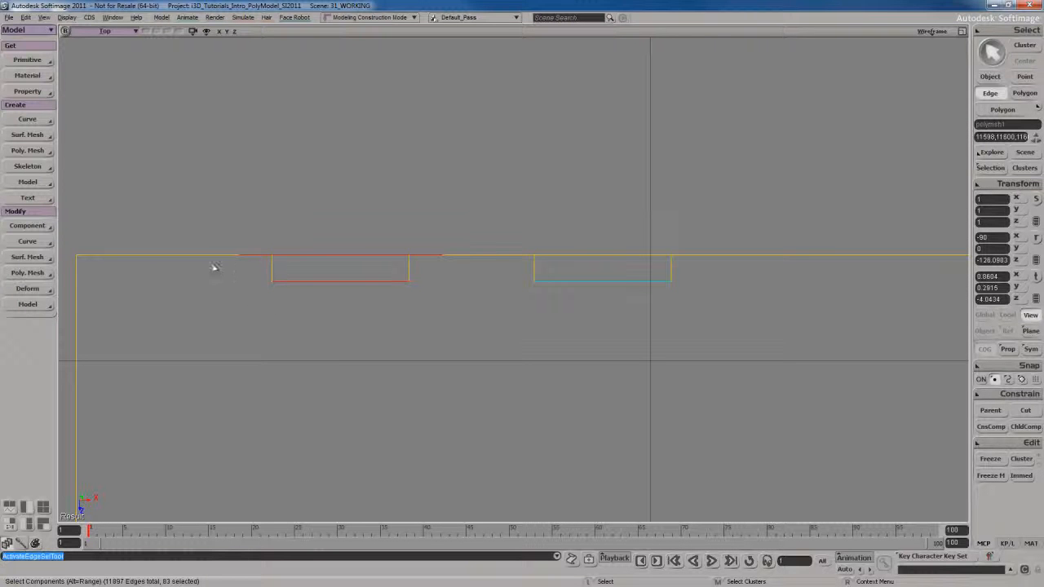
{"action": "left_click_drag", "start_coordinate": [392, 277], "coordinate": [733, 275]}
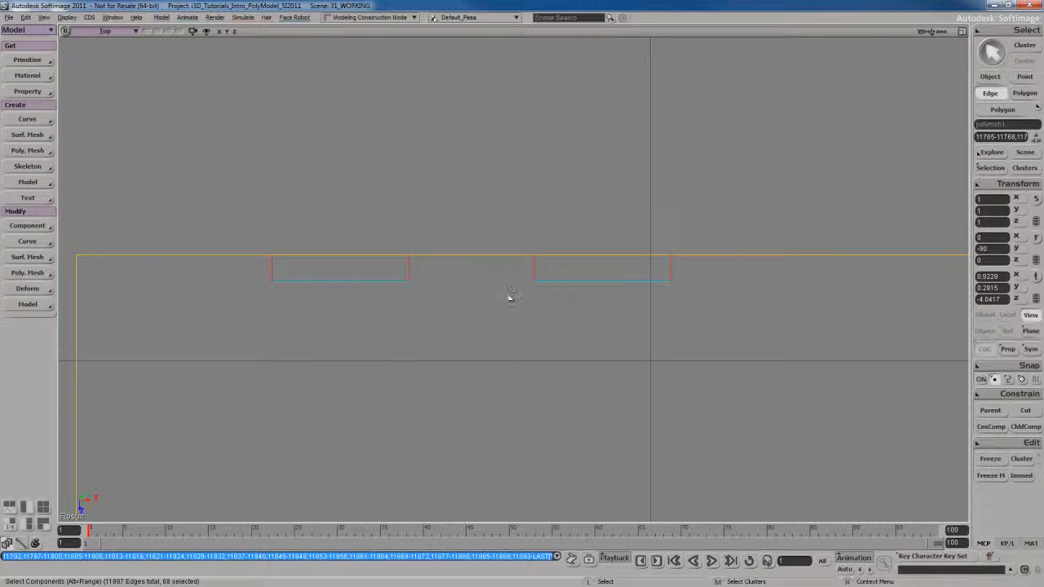
{"action": "middle_click", "coordinate": [99, 32]}
{"action": "key", "text": "s"}
{"action": "right_click_drag", "start_coordinate": [531, 274], "coordinate": [511, 257]}
{"action": "right_click", "coordinate": [492, 194]}
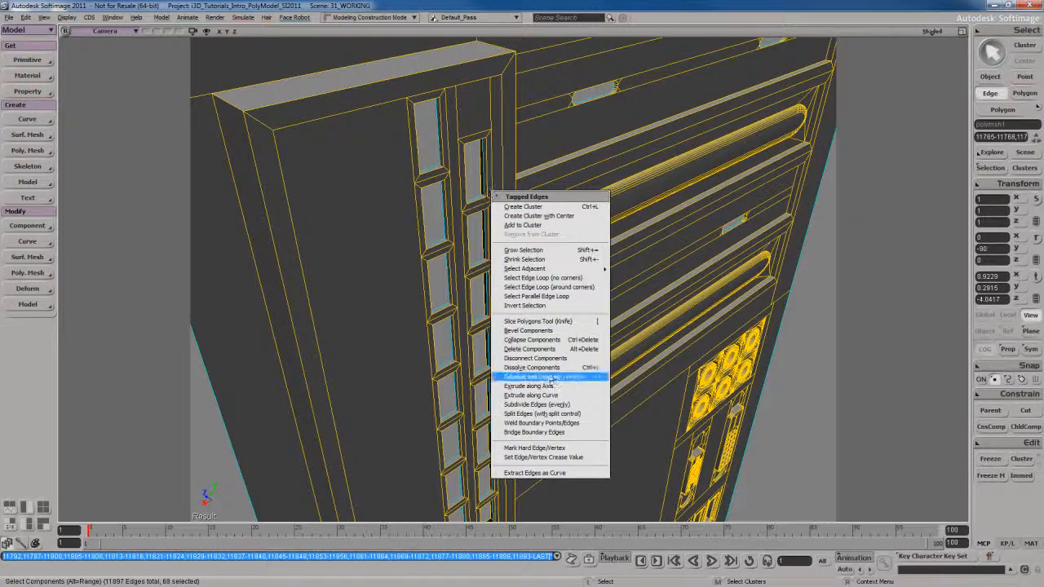
{"action": "left_click", "coordinate": [526, 330]}
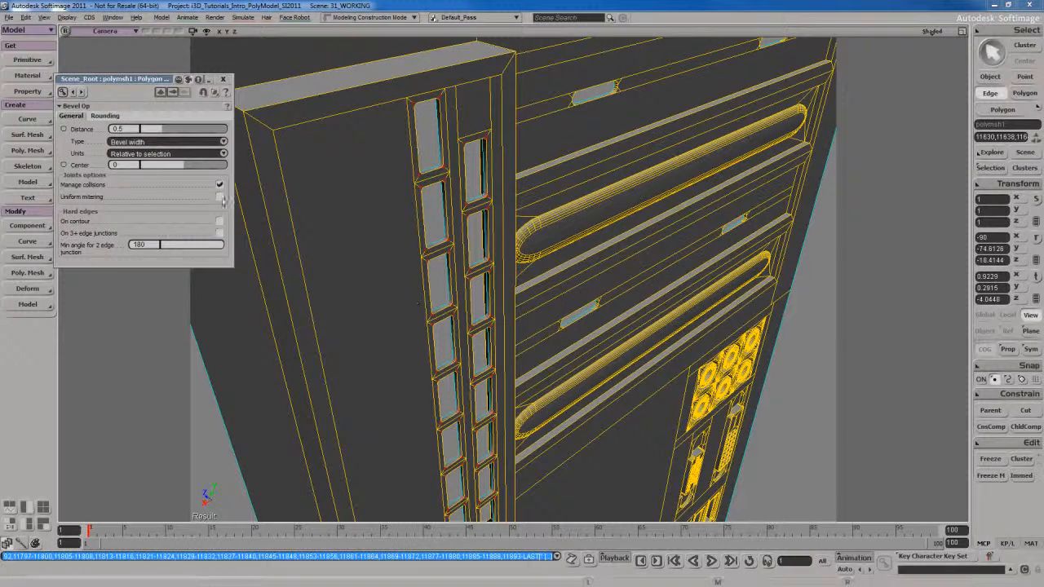
{"action": "left_click", "coordinate": [104, 115]}
{"action": "left_click_drag", "start_coordinate": [168, 132], "coordinate": [302, 140]}
{"action": "left_click", "coordinate": [80, 118]}
{"action": "key", "text": "s"}
{"action": "right_click_drag", "start_coordinate": [486, 267], "coordinate": [477, 247]}
{"action": "middle_click_drag", "start_coordinate": [478, 247], "coordinate": [482, 265]}
{"action": "right_click_drag", "start_coordinate": [482, 266], "coordinate": [531, 268]}
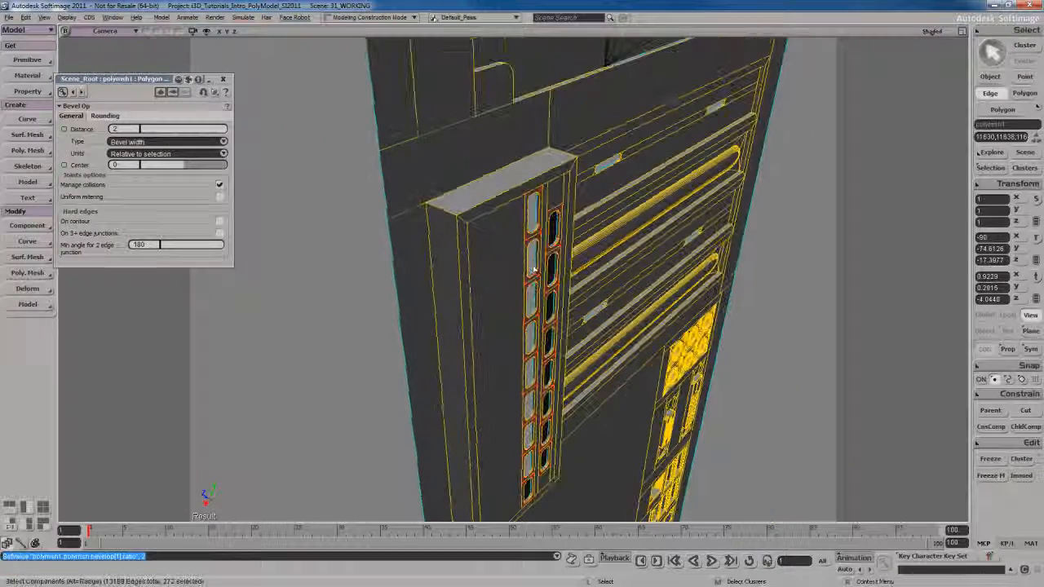
Bevel the four outer corner edges of the raised panel with 6 rounding subdivisions
{"action": "left_click", "coordinate": [447, 222]}
{"action": "key", "text": "f"}
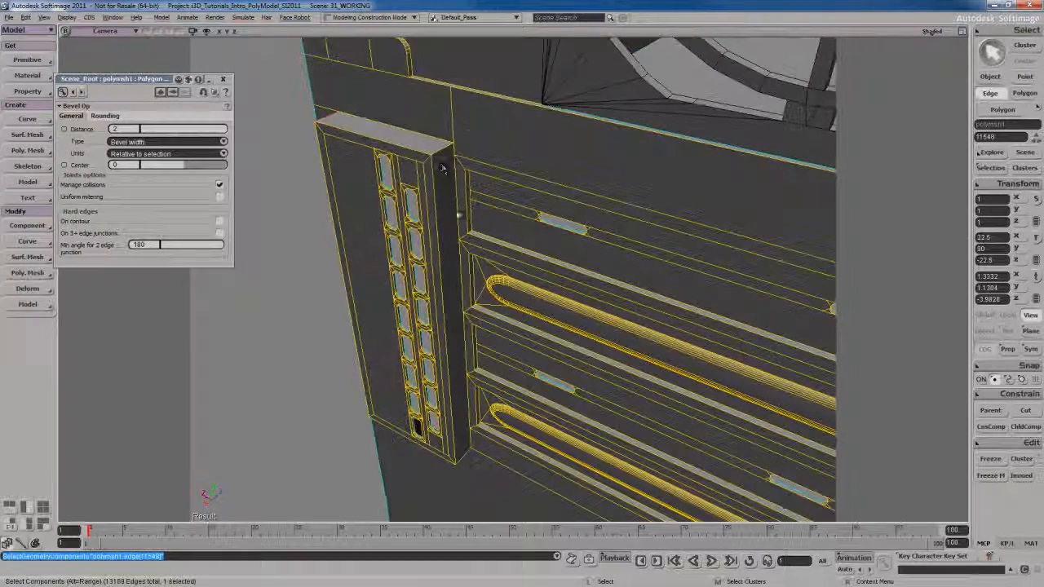
{"action": "right_click_drag", "start_coordinate": [443, 280], "coordinate": [510, 285]}
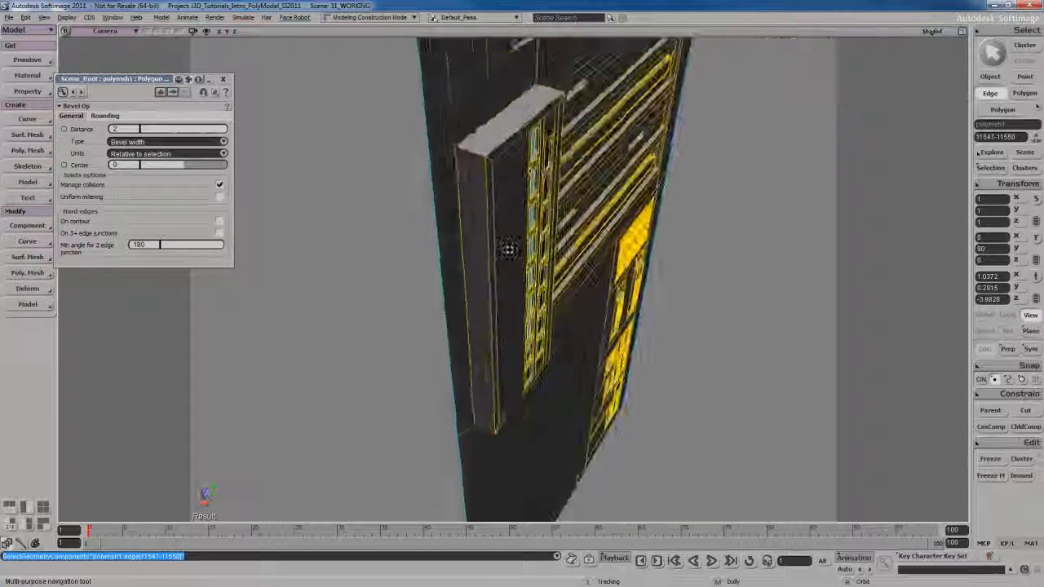
{"action": "right_click", "coordinate": [491, 212]}
{"action": "left_click", "coordinate": [537, 353]}
{"action": "right_click_drag", "start_coordinate": [435, 263], "coordinate": [501, 305]}
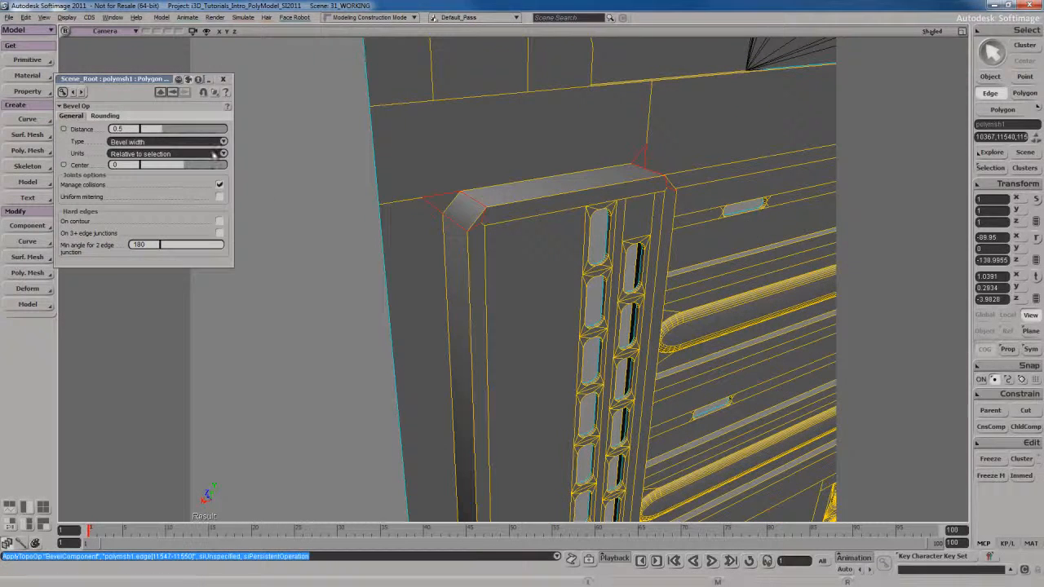
{"action": "left_click", "coordinate": [105, 117]}
{"action": "left_click_drag", "start_coordinate": [150, 131], "coordinate": [163, 134]}
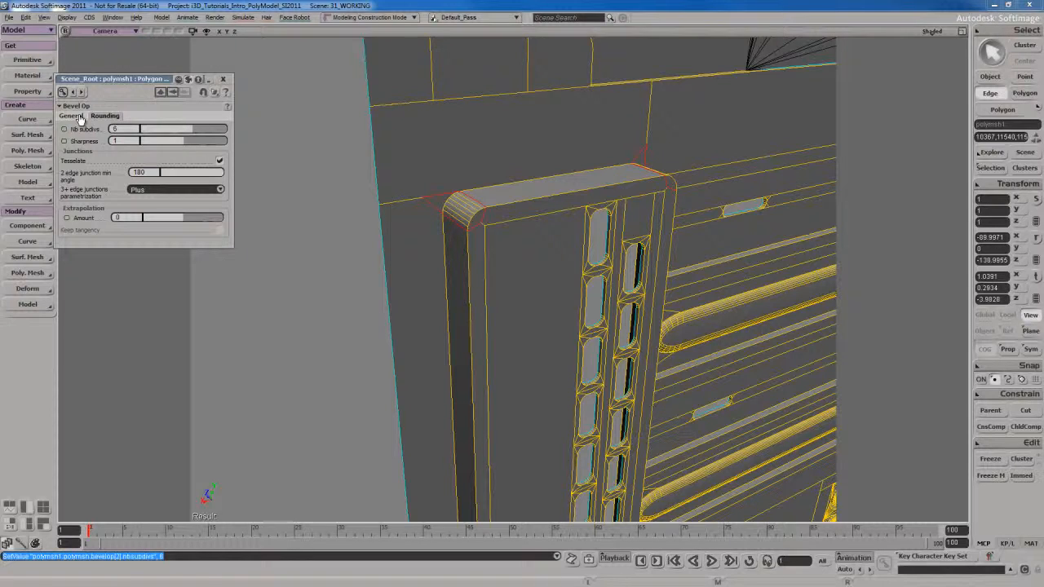
Bevel the edge loop around the raised panel's outer front outline with 4 rounding subdivisions
{"action": "key", "text": "s"}
{"action": "mouse_move", "coordinate": [547, 275]}
{"action": "right_mouse_down"}
{"action": "mouse_move", "coordinate": [514, 276]}
{"action": "mouse_move", "coordinate": [548, 286]}
{"action": "mouse_move", "coordinate": [533, 264]}
{"action": "right_mouse_up"}
{"action": "left_click", "coordinate": [562, 204]}
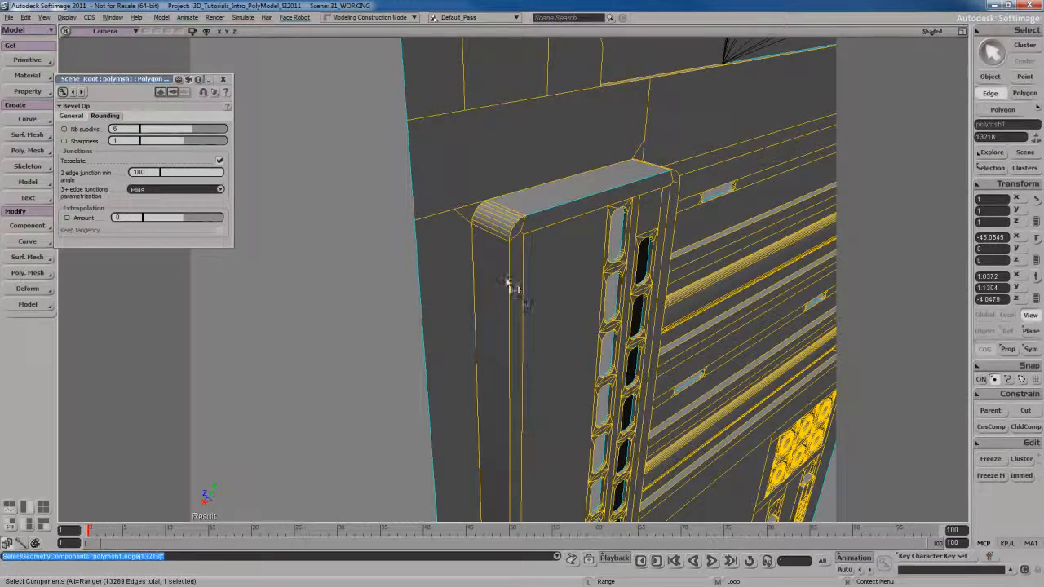
{"action": "middle_click", "coordinate": [510, 285], "text": "alt"}
{"action": "key", "text": "s"}
{"action": "middle_click_drag", "start_coordinate": [518, 292], "coordinate": [557, 303]}
{"action": "right_click_drag", "start_coordinate": [557, 304], "coordinate": [582, 280]}
{"action": "right_click_drag", "start_coordinate": [521, 149], "coordinate": [526, 266]}
{"action": "right_click", "coordinate": [513, 214]}
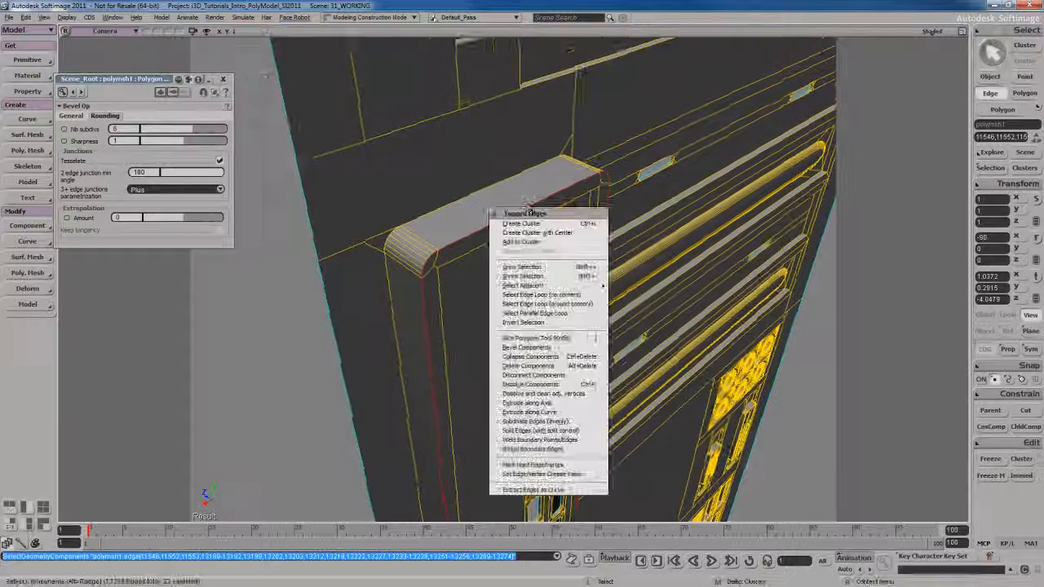
{"action": "left_click", "coordinate": [543, 349]}
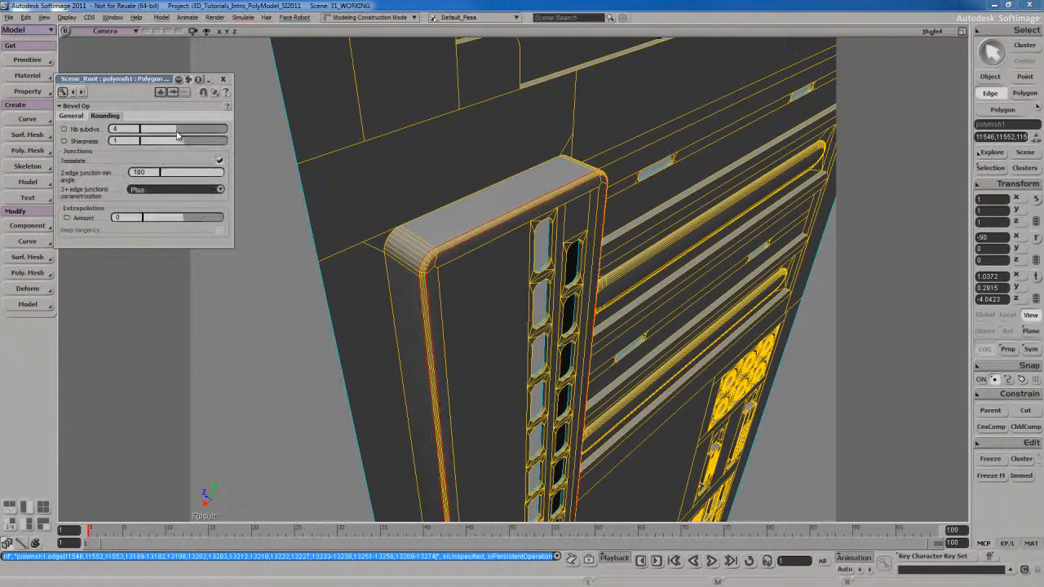
{"action": "left_click", "coordinate": [75, 117]}
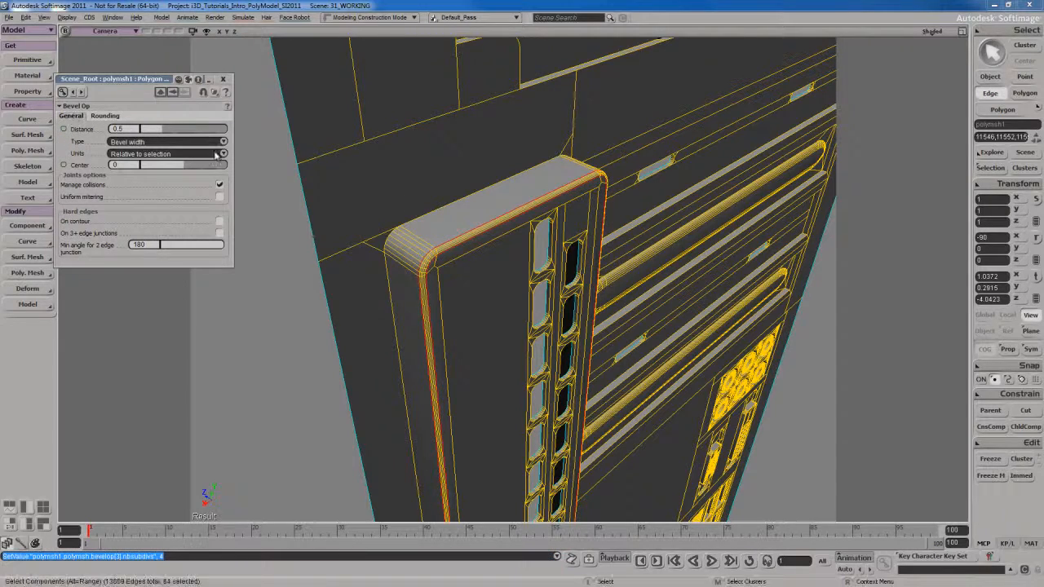
Try a larger bevel distance on the panel's front outline and undo the change
{"action": "right_click_drag", "start_coordinate": [408, 259], "coordinate": [433, 228]}
{"action": "middle_click_drag", "start_coordinate": [419, 226], "coordinate": [384, 180]}
{"action": "left_click_drag", "start_coordinate": [384, 180], "coordinate": [394, 187]}
{"action": "left_click_drag", "start_coordinate": [162, 128], "coordinate": [172, 132]}
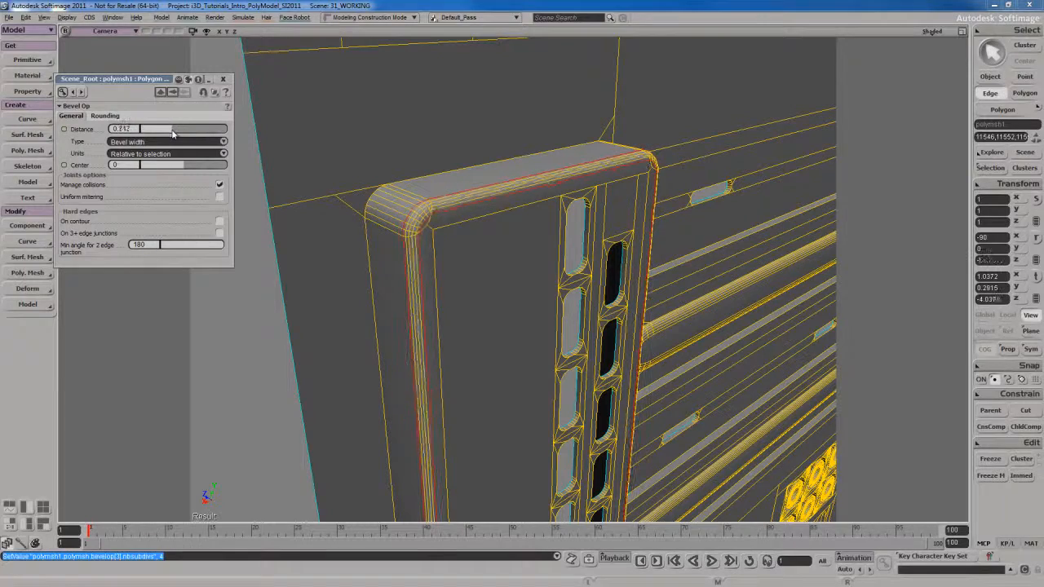
{"action": "key", "text": "ctrl+z"}
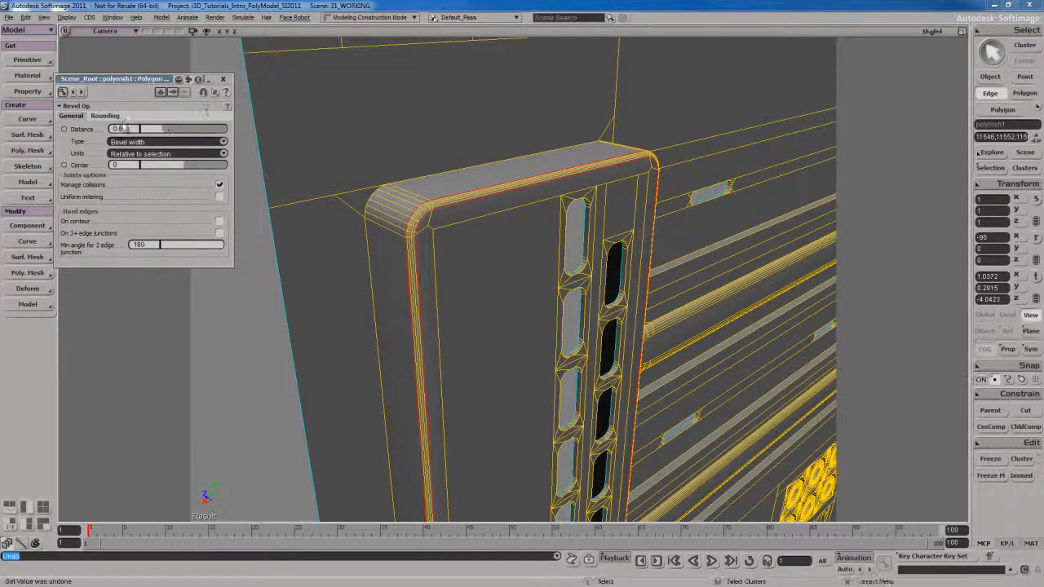
Inspect the finished panel in object mode, freeze the case mesh's modeling operators and deselect the mesh
{"action": "left_click", "coordinate": [225, 80]}
{"action": "middle_click_drag", "start_coordinate": [489, 216], "coordinate": [438, 217]}
{"action": "right_click_drag", "start_coordinate": [438, 217], "coordinate": [589, 244]}
{"action": "key", "text": "space"}
{"action": "middle_click_drag", "start_coordinate": [589, 245], "coordinate": [566, 240]}
{"action": "right_click_drag", "start_coordinate": [566, 239], "coordinate": [561, 243]}
{"action": "key", "text": "space"}
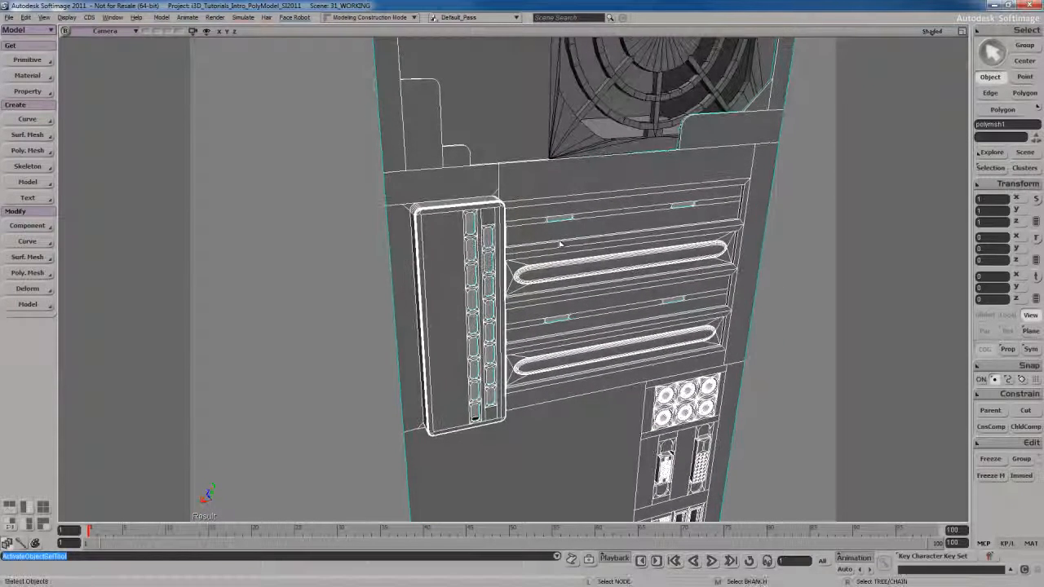
{"action": "key", "text": "s"}
{"action": "right_click_drag", "start_coordinate": [560, 244], "coordinate": [599, 268]}
{"action": "left_click_drag", "start_coordinate": [598, 268], "coordinate": [566, 217]}
{"action": "middle_click_drag", "start_coordinate": [566, 217], "coordinate": [587, 251]}
{"action": "left_click_drag", "start_coordinate": [587, 252], "coordinate": [578, 241]}
{"action": "left_click", "coordinate": [995, 477]}
{"action": "left_click", "coordinate": [680, 246]}
{"action": "key", "text": "s"}
{"action": "left_click_drag", "start_coordinate": [687, 279], "coordinate": [675, 259]}
{"action": "key", "text": "s"}
{"action": "key", "text": "s"}
{"action": "right_click_drag", "start_coordinate": [524, 298], "coordinate": [503, 279]}
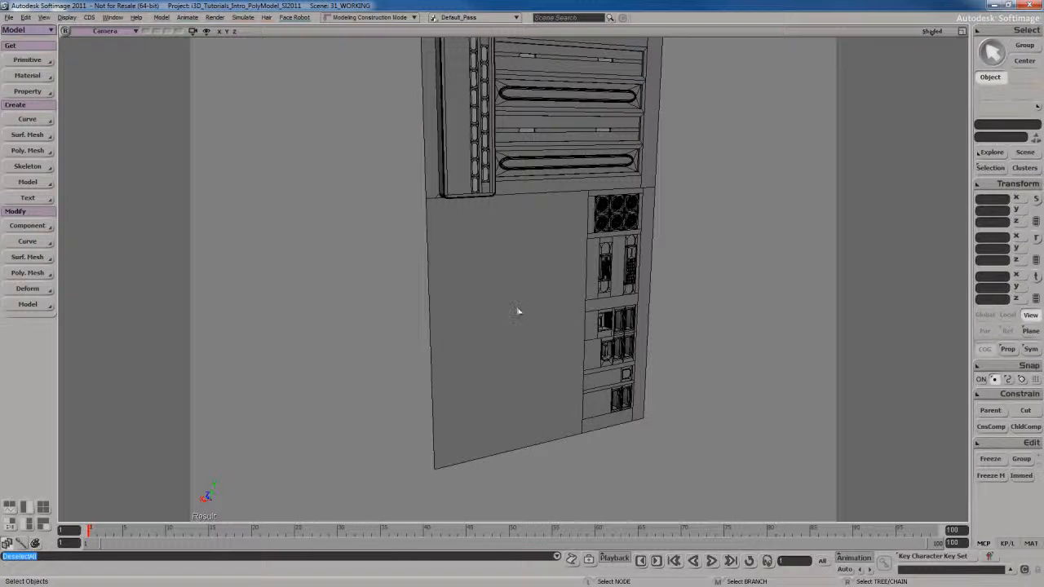